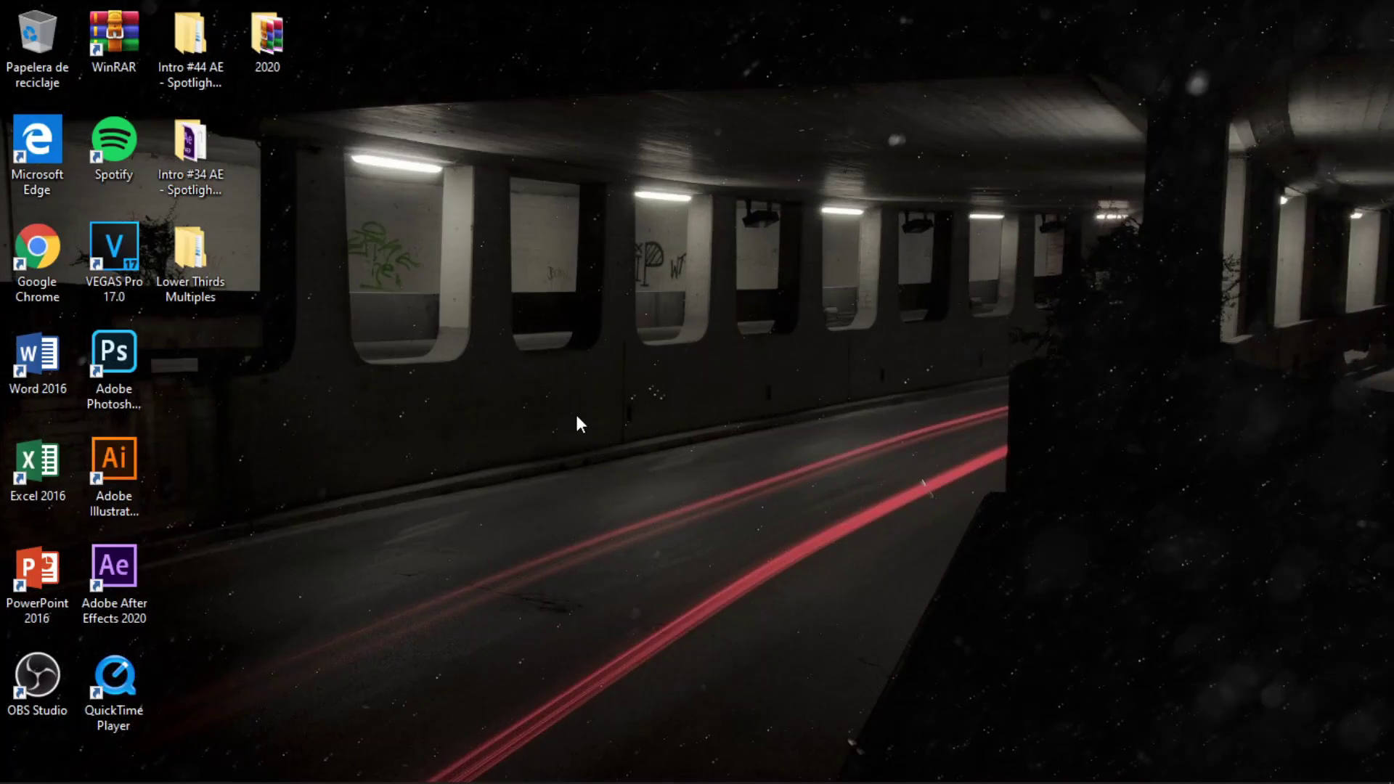
{"action": "right_click", "coordinate": [669, 421]}
{"action": "left_click", "coordinate": [731, 487]}
{"action": "left_click_drag", "start_coordinate": [450, 271], "coordinate": [864, 629]}
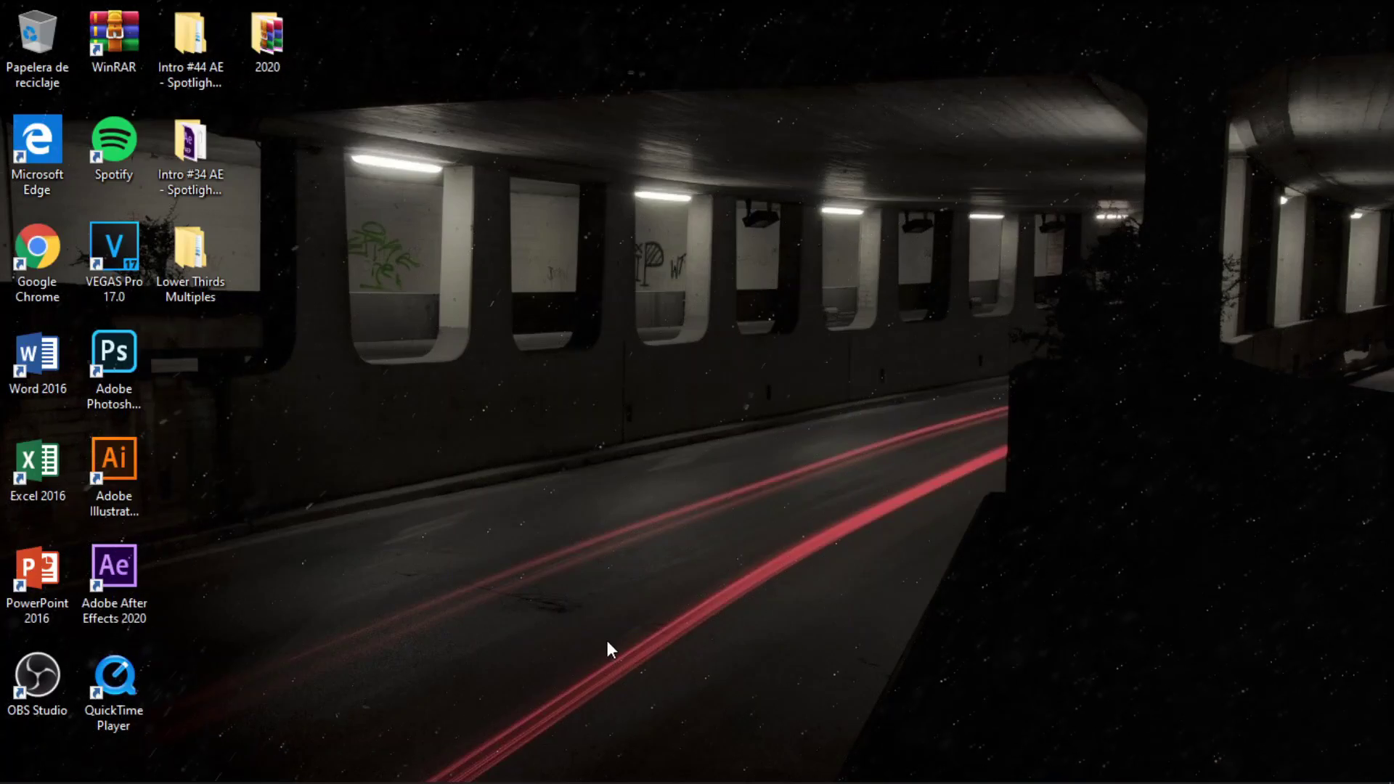
Step: Open Task Manager and select the Antimalware Service Executable process
{"action": "right_click", "coordinate": [657, 759]}
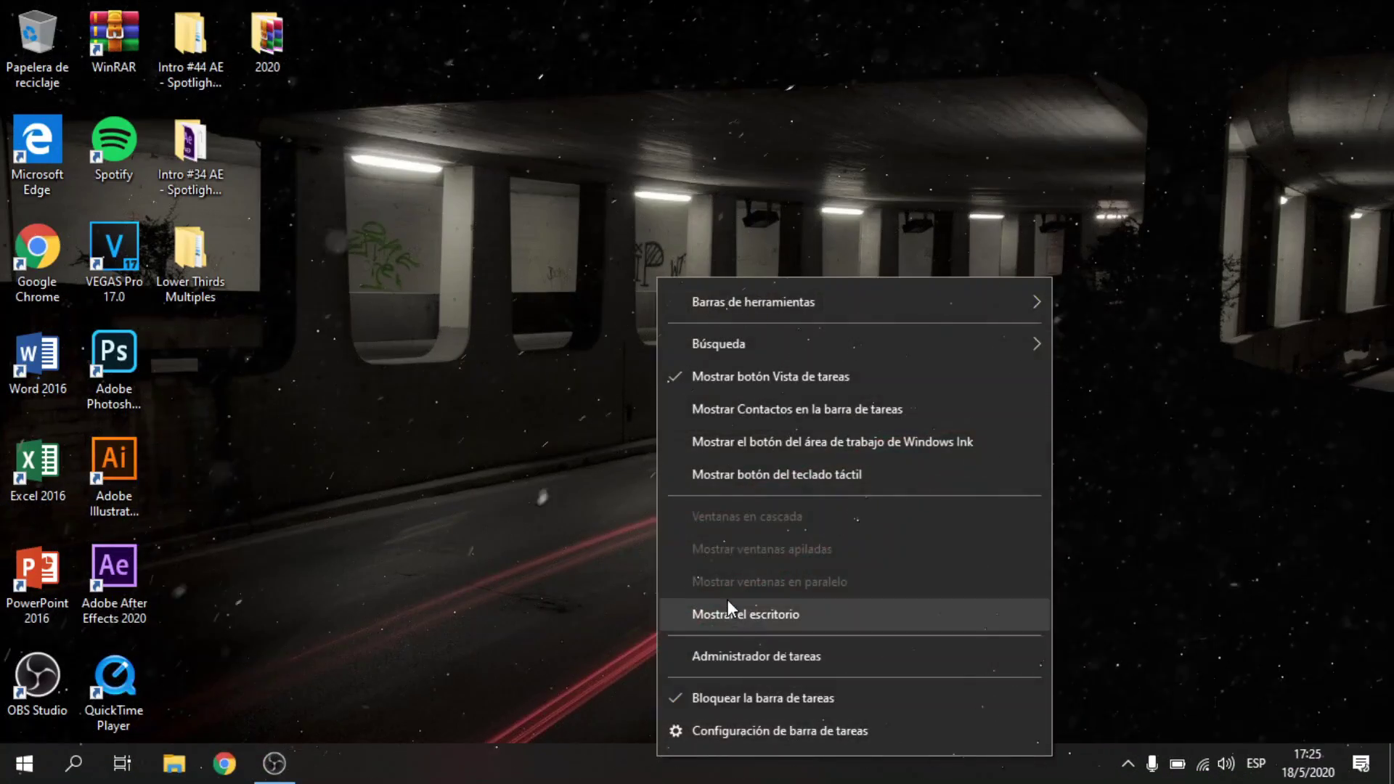
{"action": "left_click", "coordinate": [731, 646]}
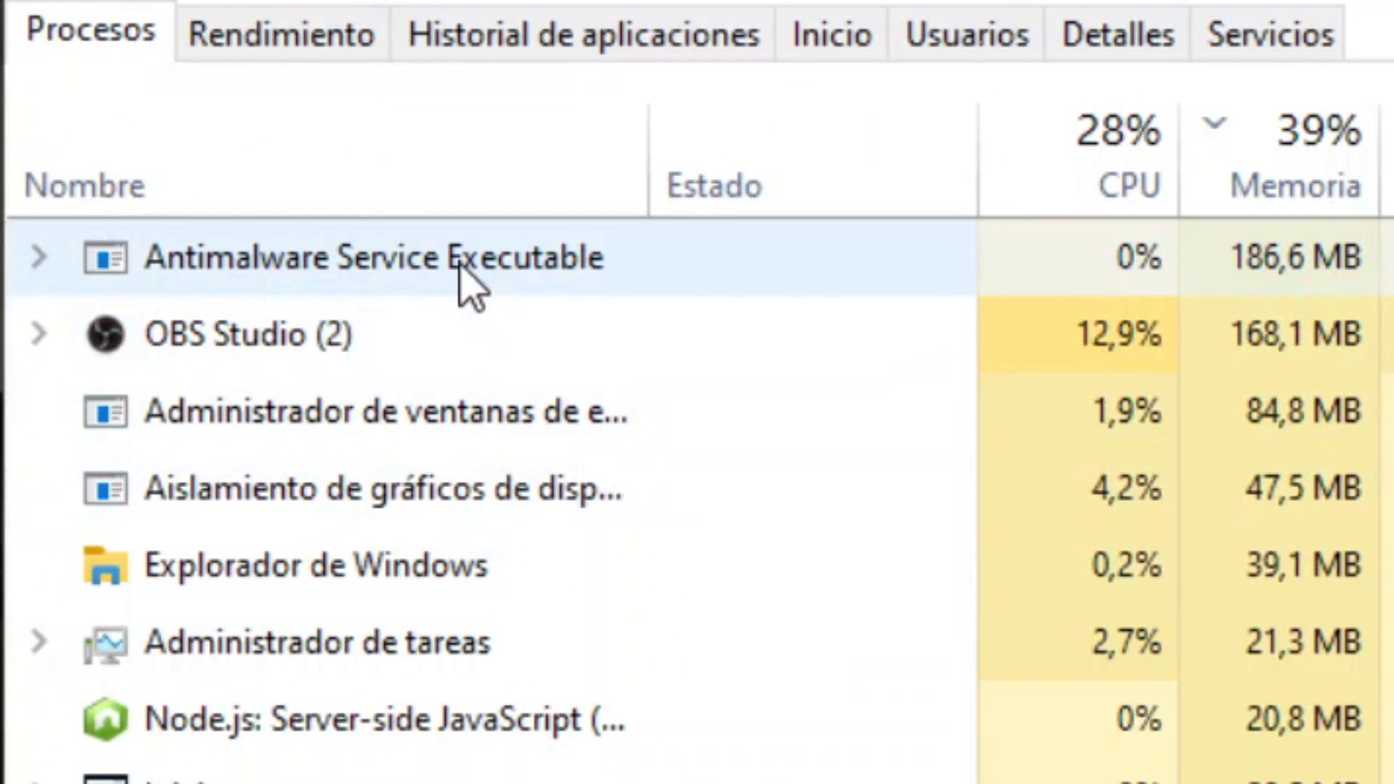
{"action": "left_click", "coordinate": [460, 272]}
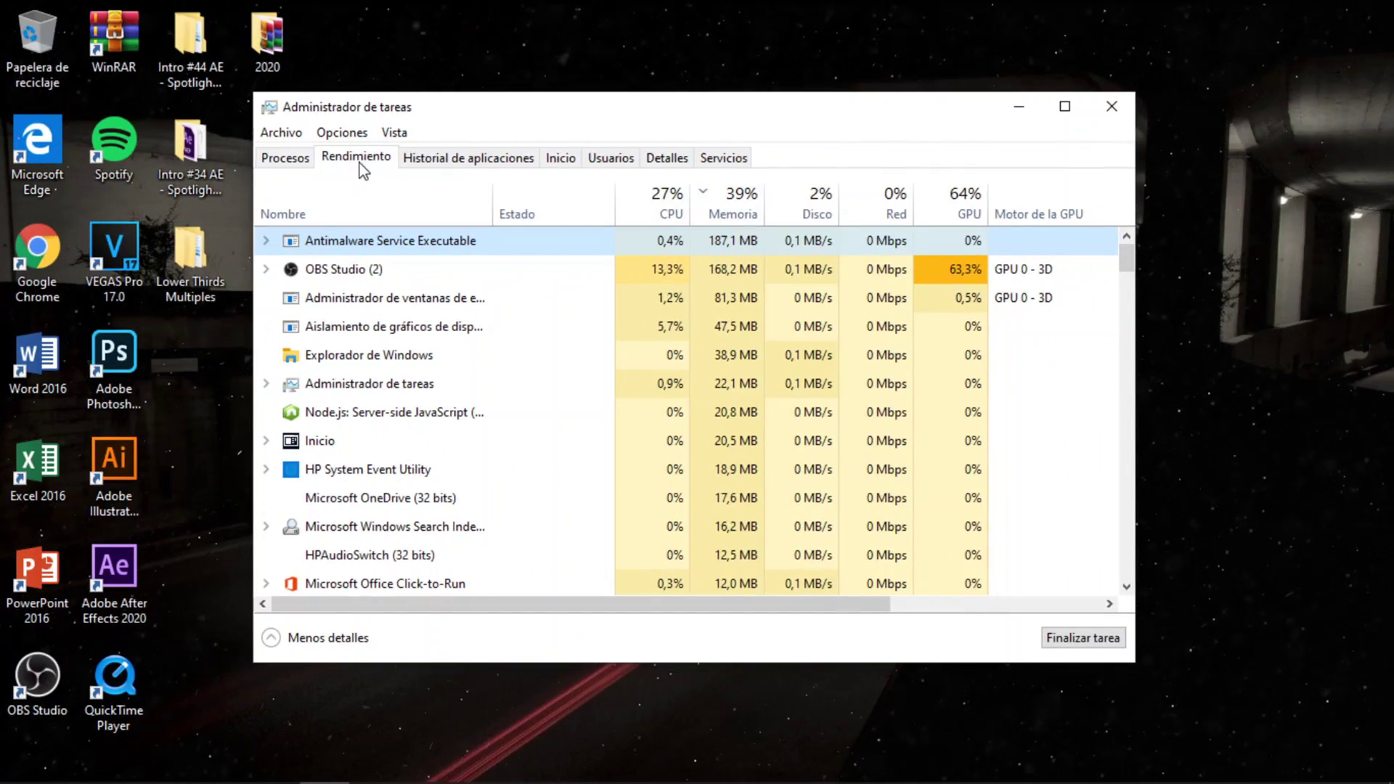
Step: Examine the computer's memory usage in the Task Manager performance view
{"action": "left_click", "coordinate": [358, 157]}
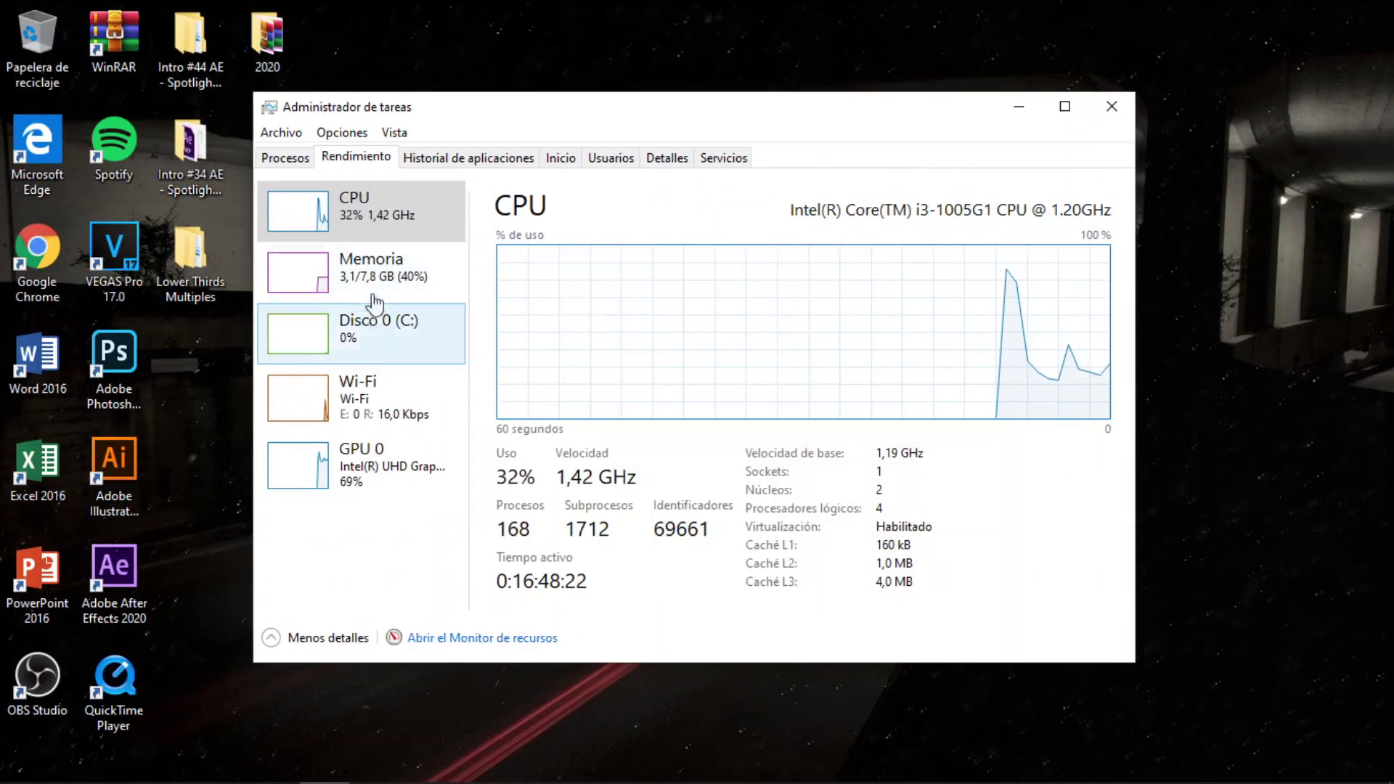
{"action": "left_click", "coordinate": [386, 285]}
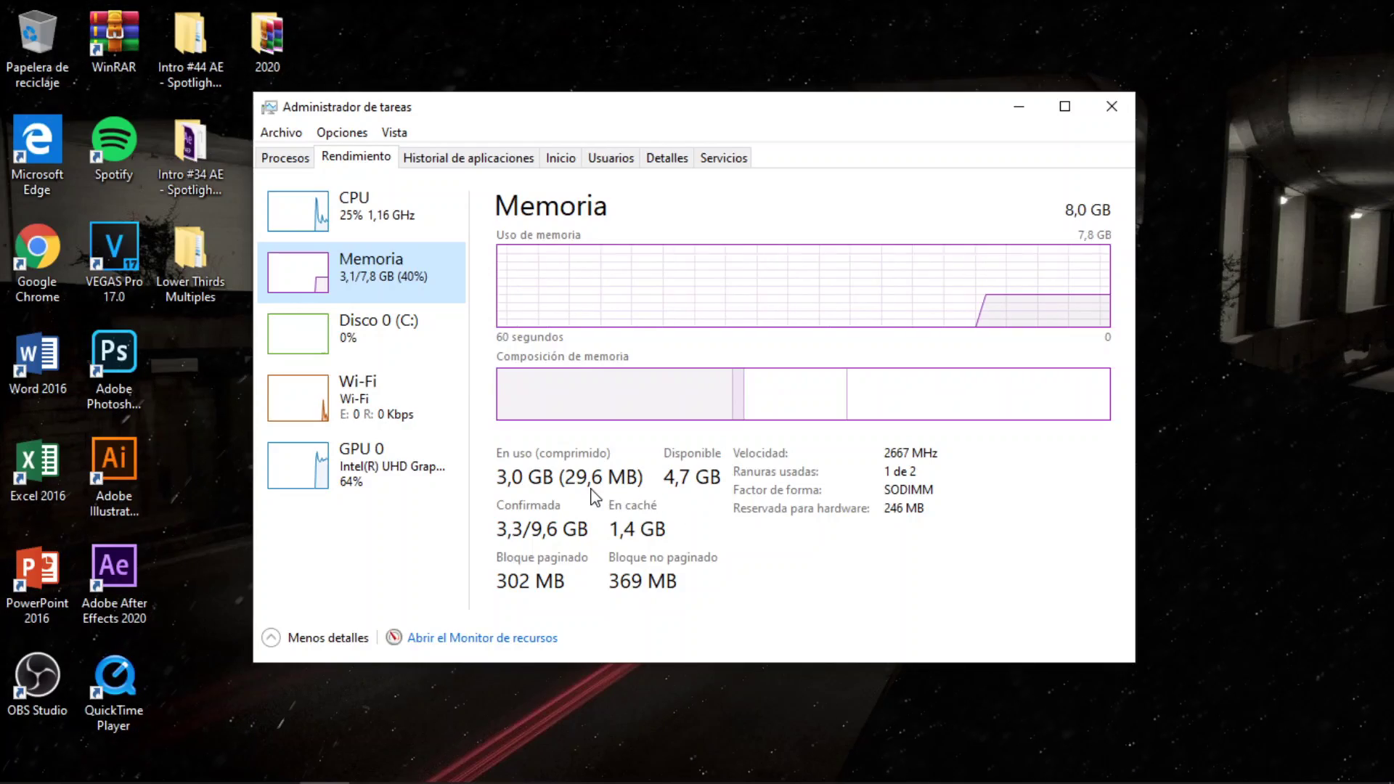
Step: Return to the process list, inspect the Antimalware Service Executable entry, and close Task Manager
{"action": "left_click", "coordinate": [290, 158]}
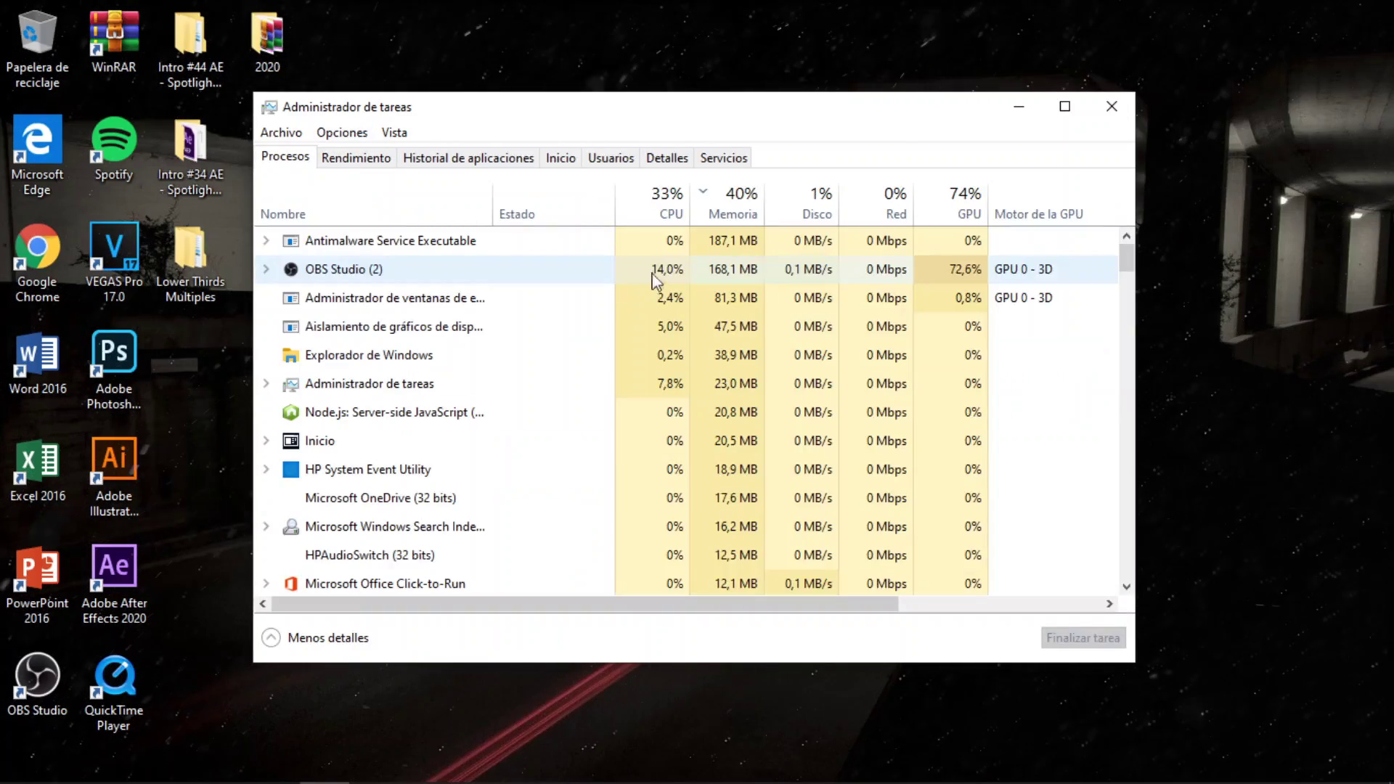
{"action": "left_click", "coordinate": [603, 246]}
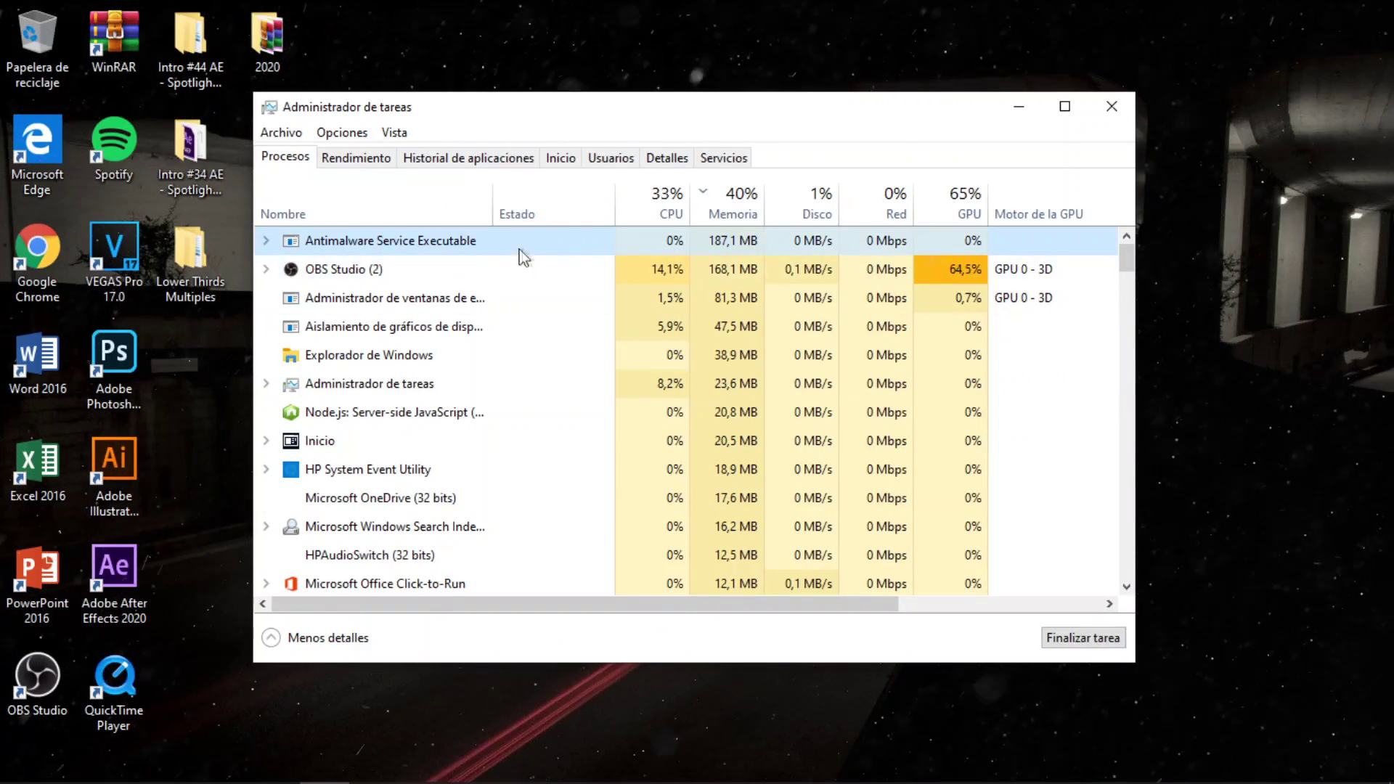
{"action": "left_click", "coordinate": [266, 240]}
{"action": "left_click", "coordinate": [265, 240]}
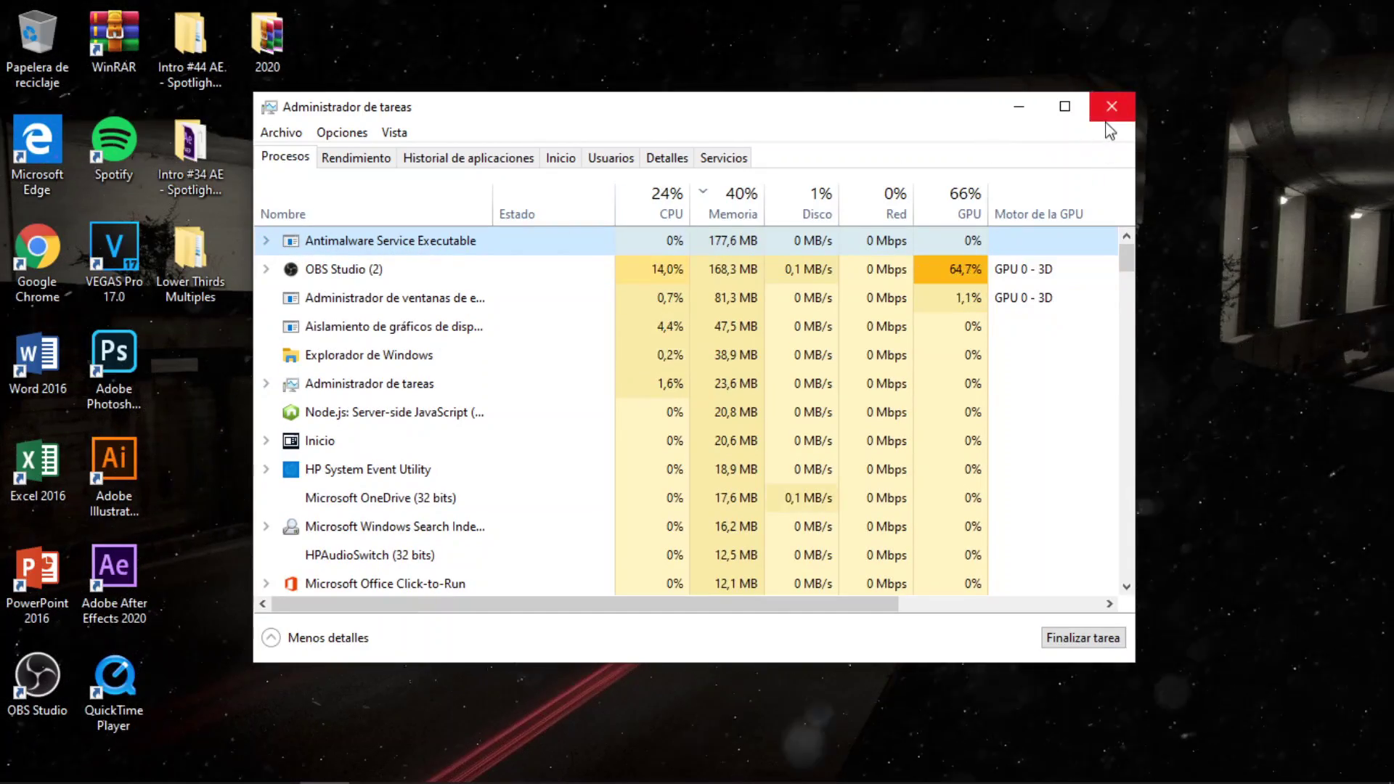
{"action": "left_click", "coordinate": [1109, 116]}
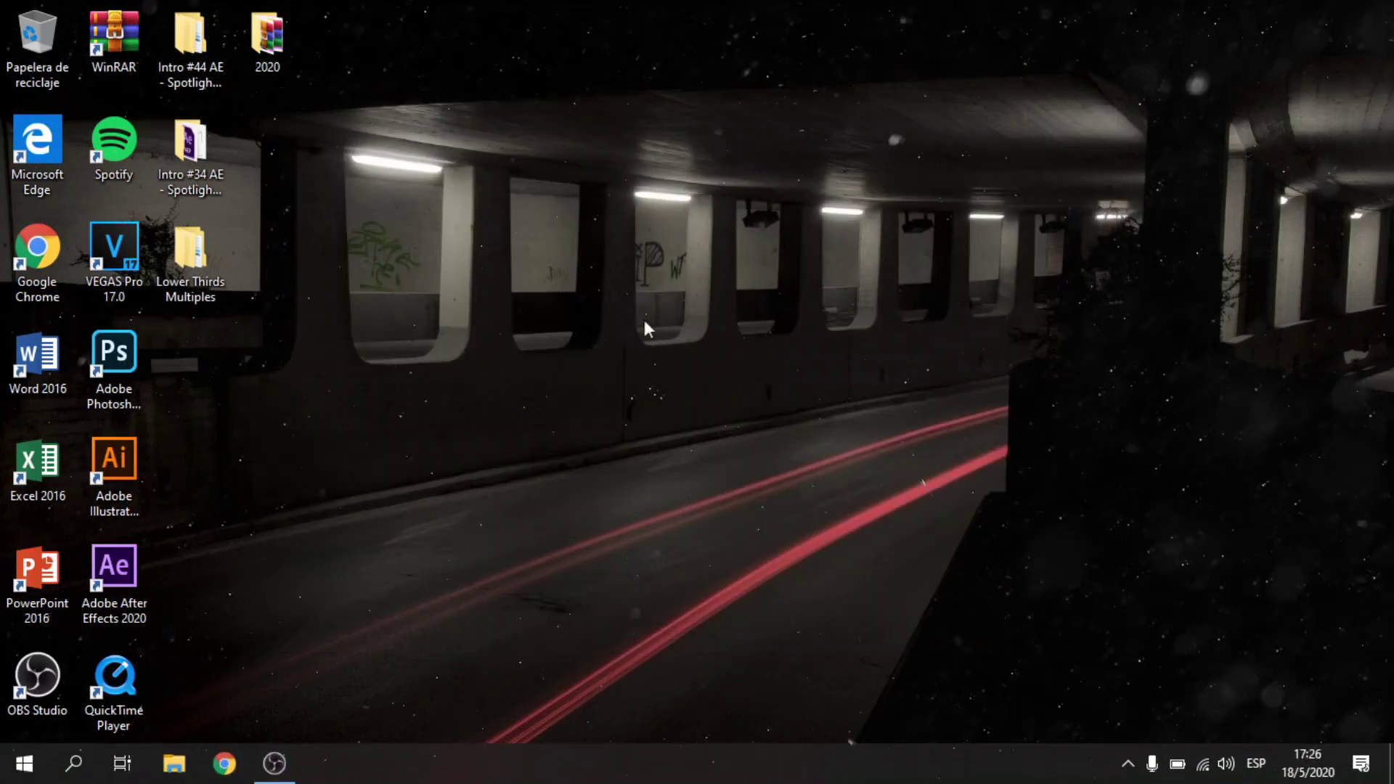
{"action": "right_click", "coordinate": [599, 317]}
{"action": "left_click", "coordinate": [657, 379]}
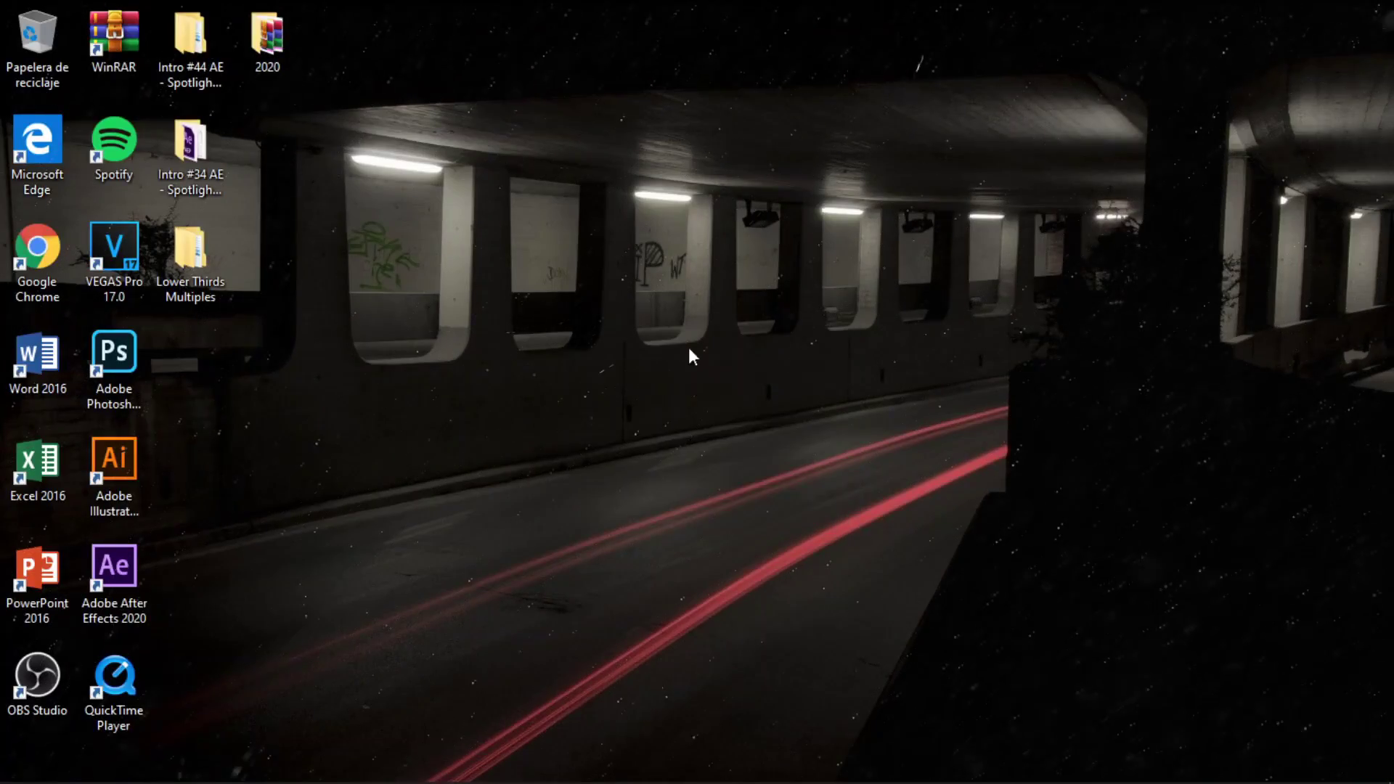
Step: Launch the Registry Editor by running regedit from the Ejecutar dialog
{"action": "key", "text": "super"}
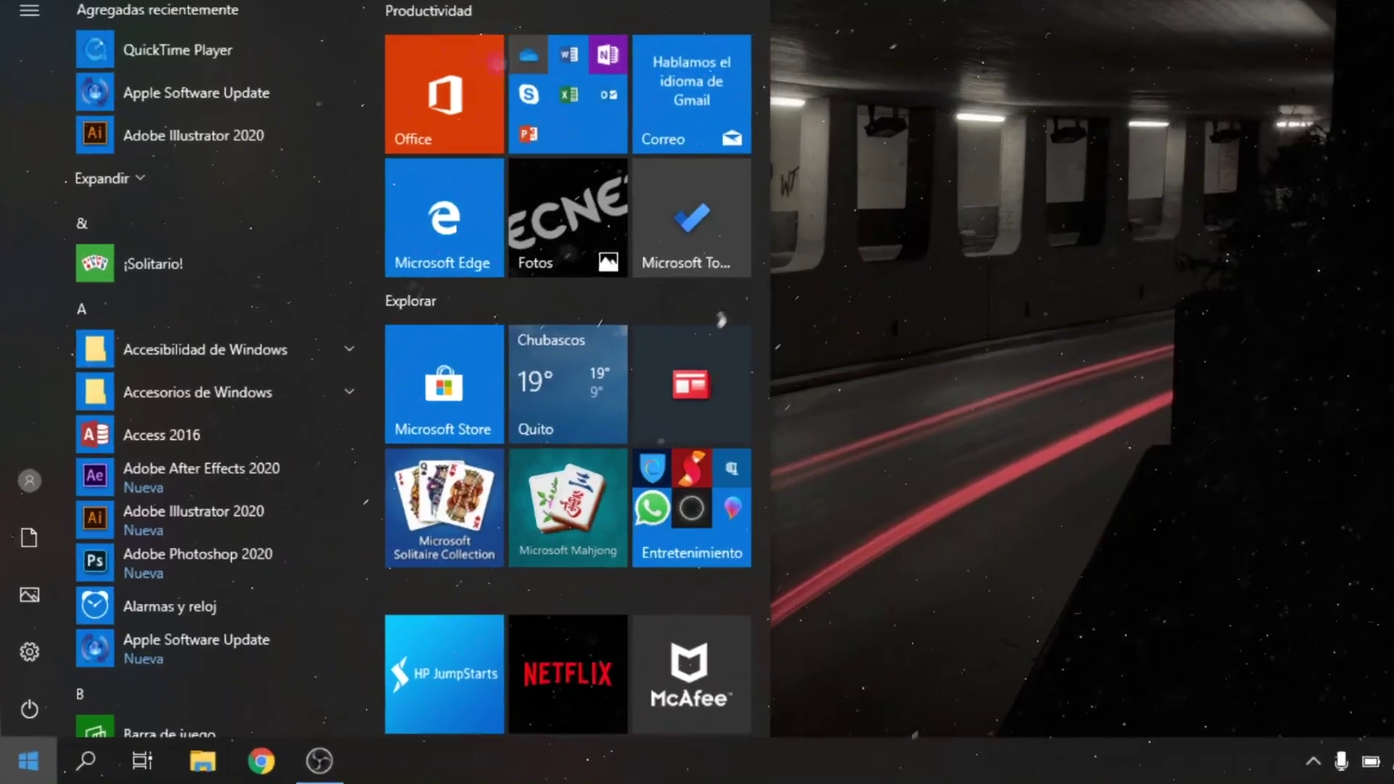
{"action": "type", "text": "ejecutar"}
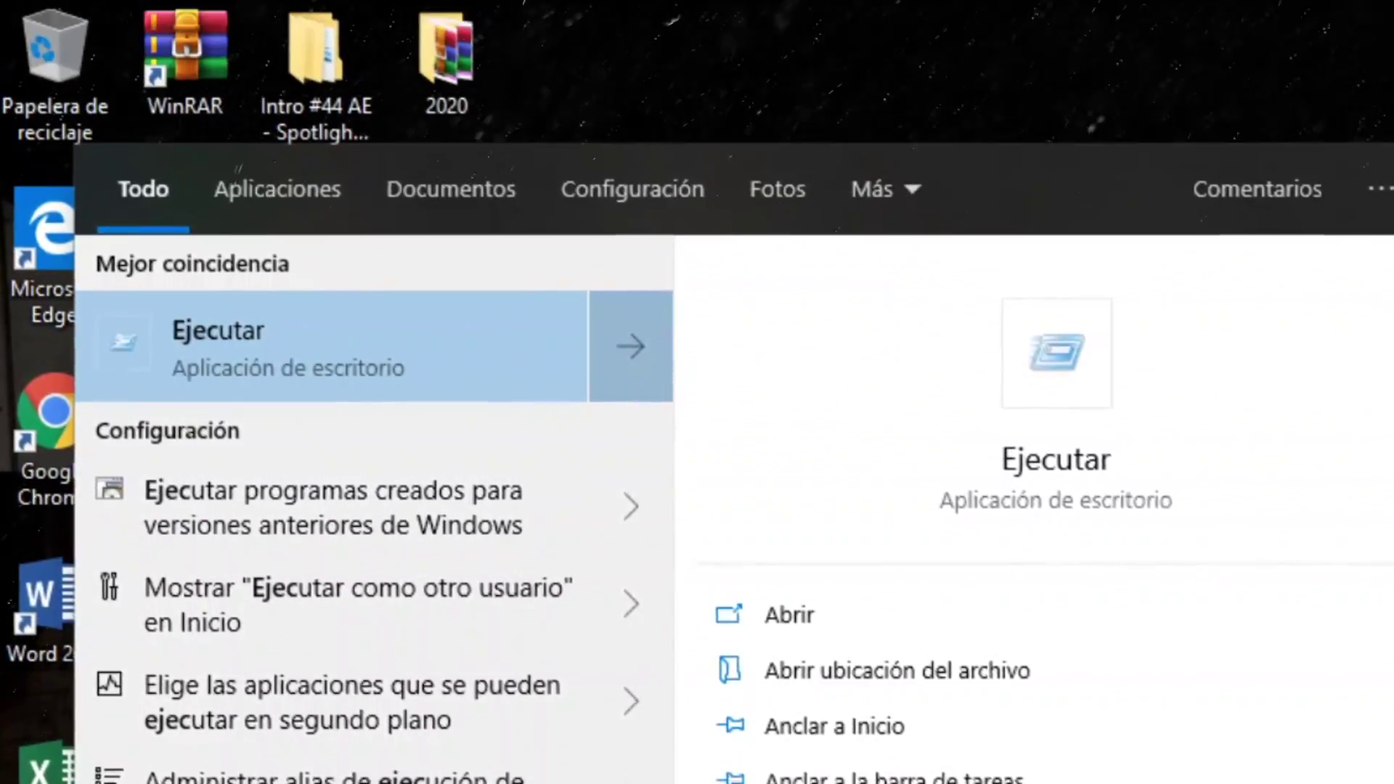
{"action": "key", "text": "Return"}
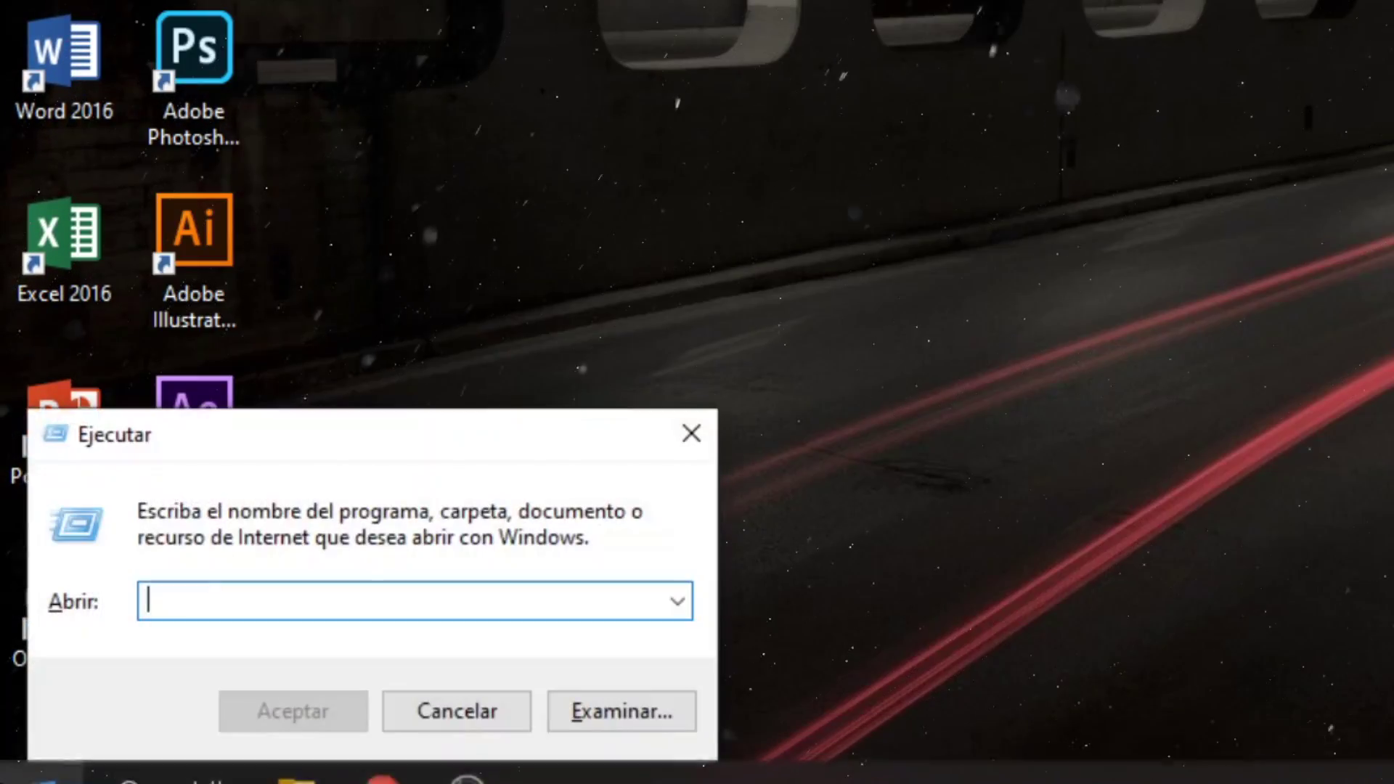
{"action": "type", "text": "rege"}
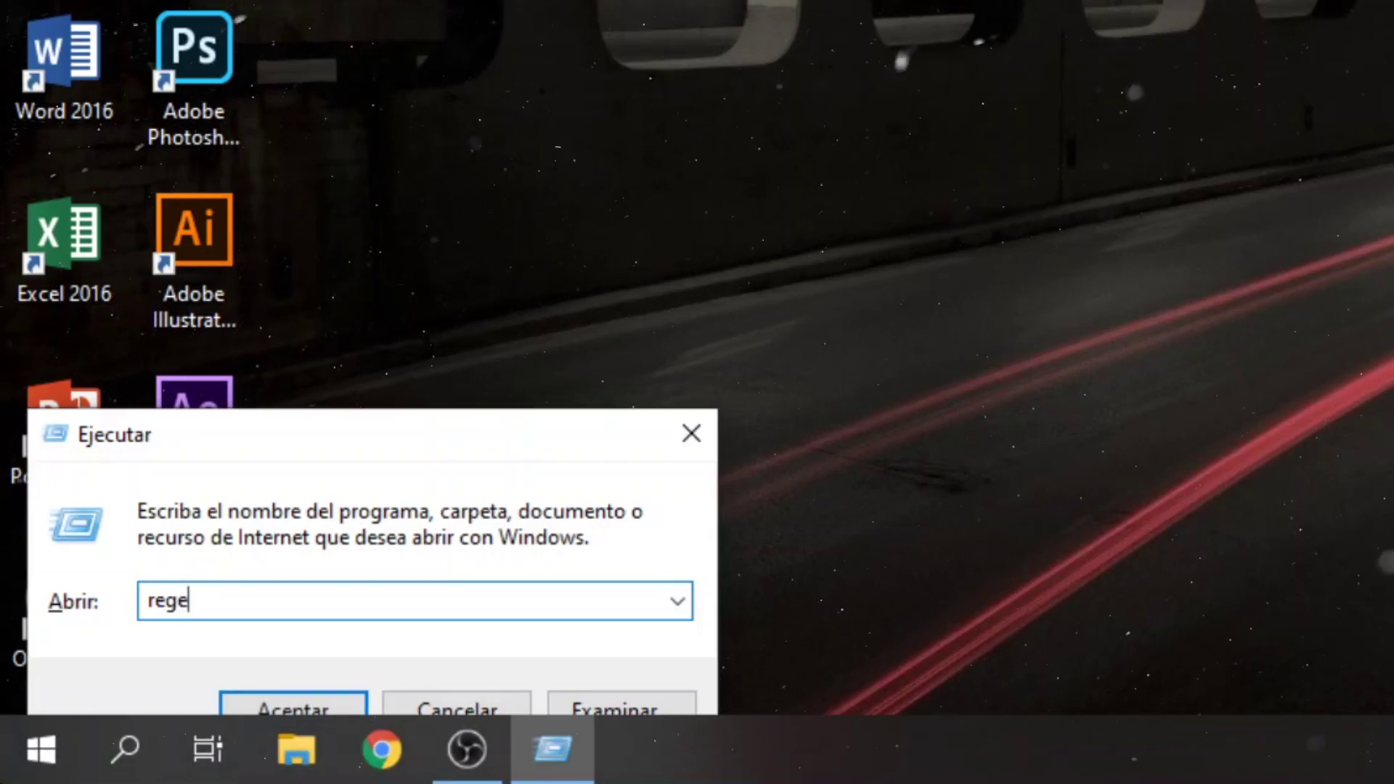
{"action": "type", "text": "dit"}
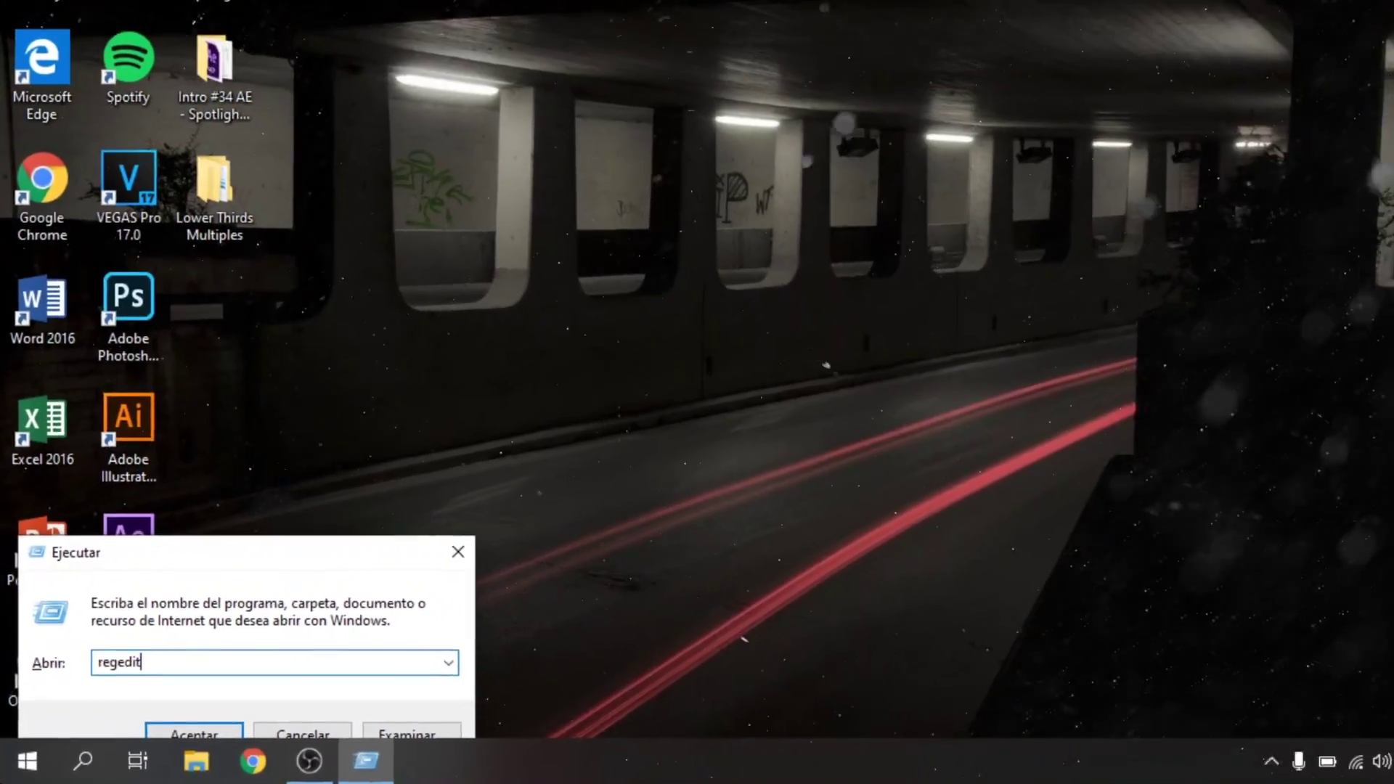
{"action": "key", "text": "Return"}
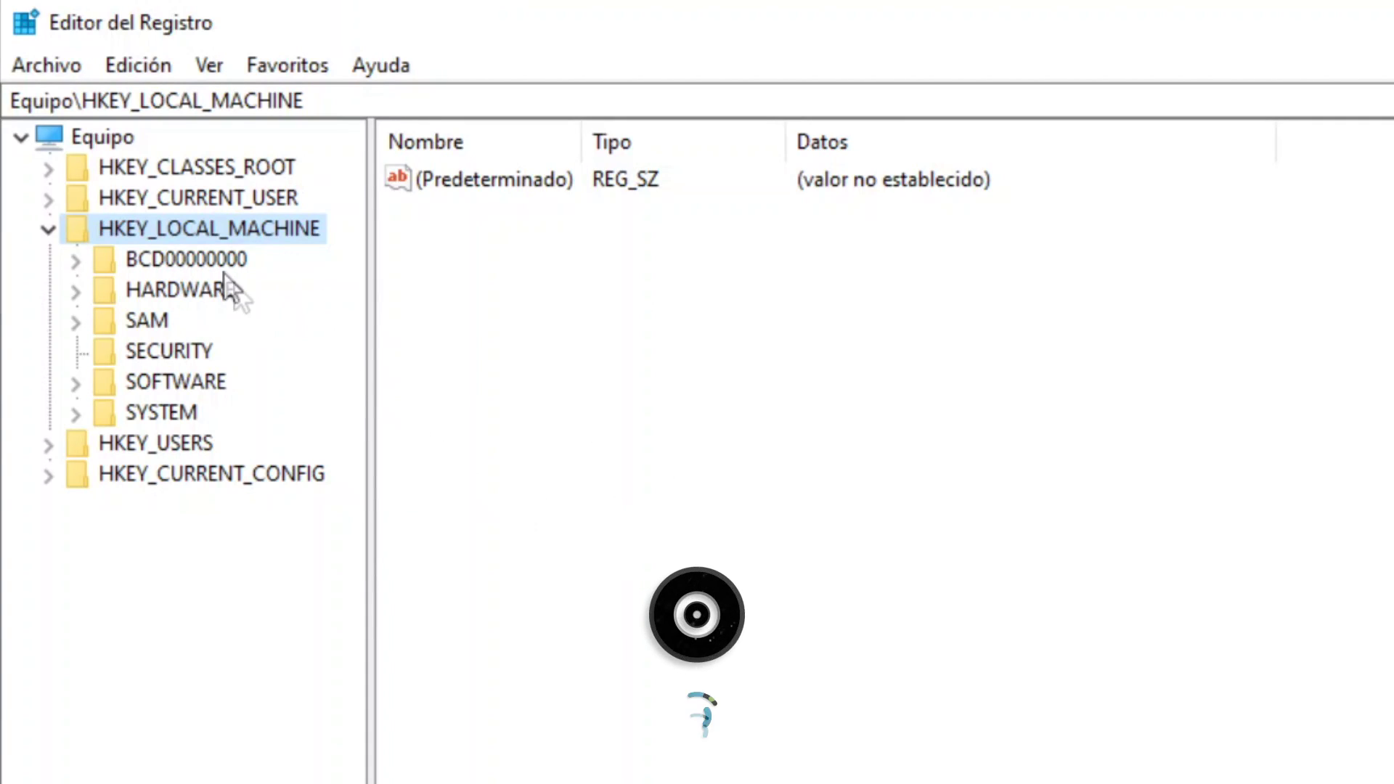
Step: Navigate to the registry key HKEY_LOCAL_MACHINE\SOFTWARE\Policies\Microsoft\Windows Defender and select it
{"action": "left_click", "coordinate": [48, 229]}
{"action": "left_click", "coordinate": [48, 229]}
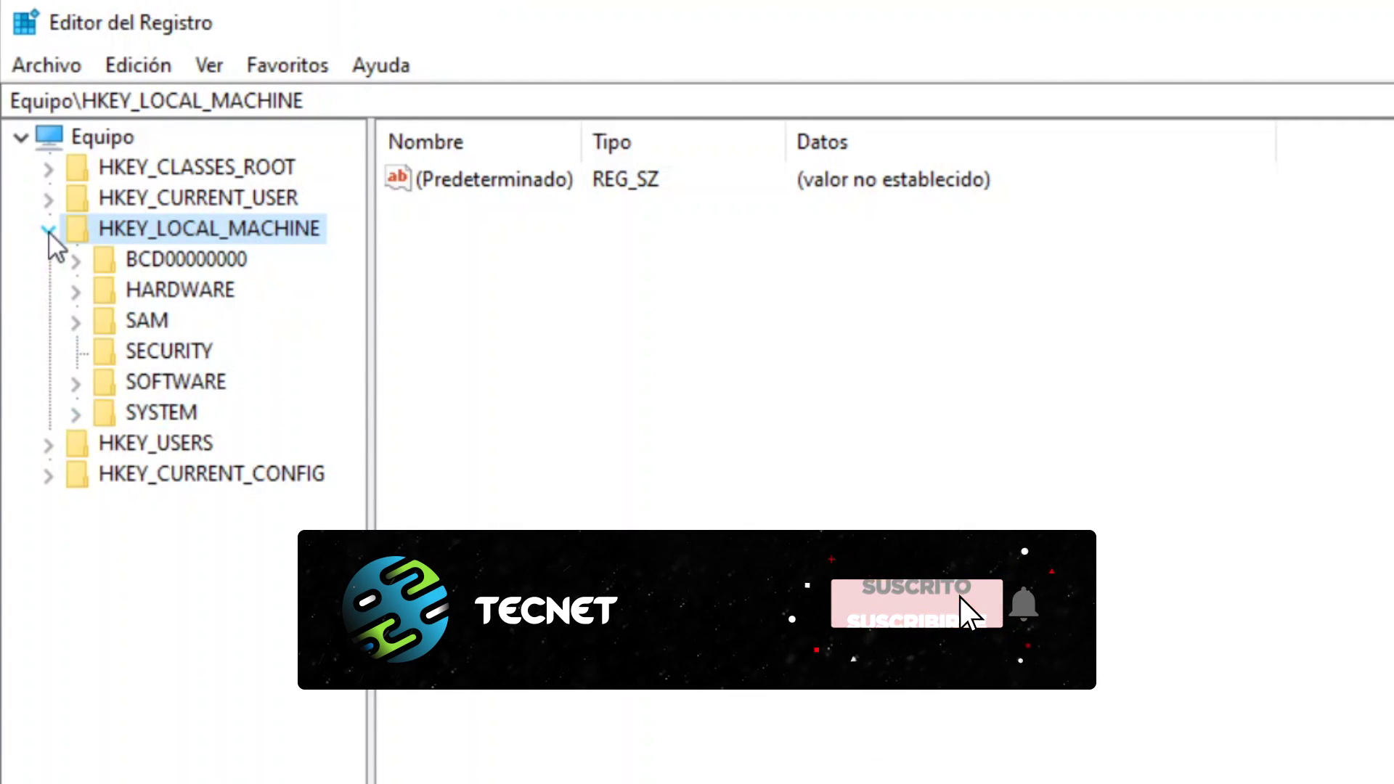
{"action": "left_click", "coordinate": [75, 383]}
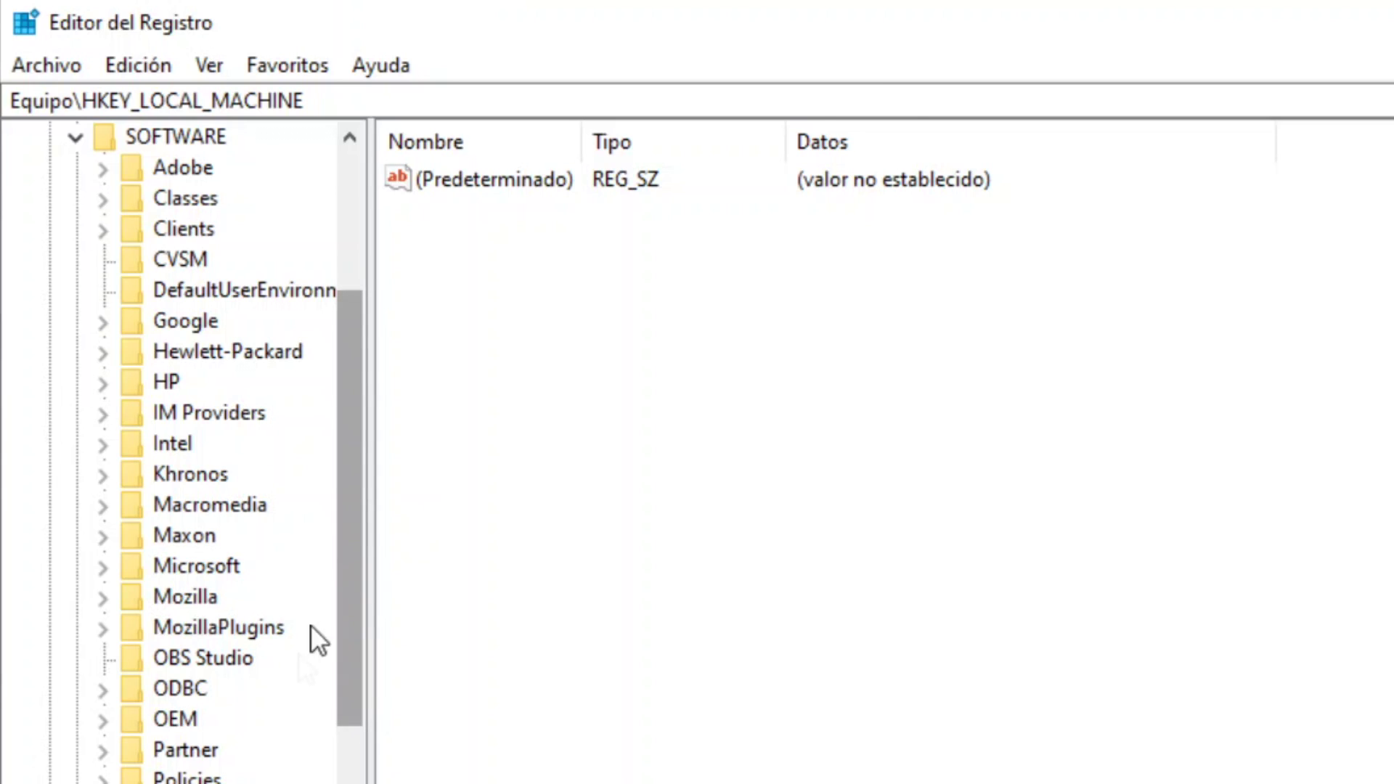
{"action": "left_click_drag", "start_coordinate": [340, 637], "coordinate": [344, 748]}
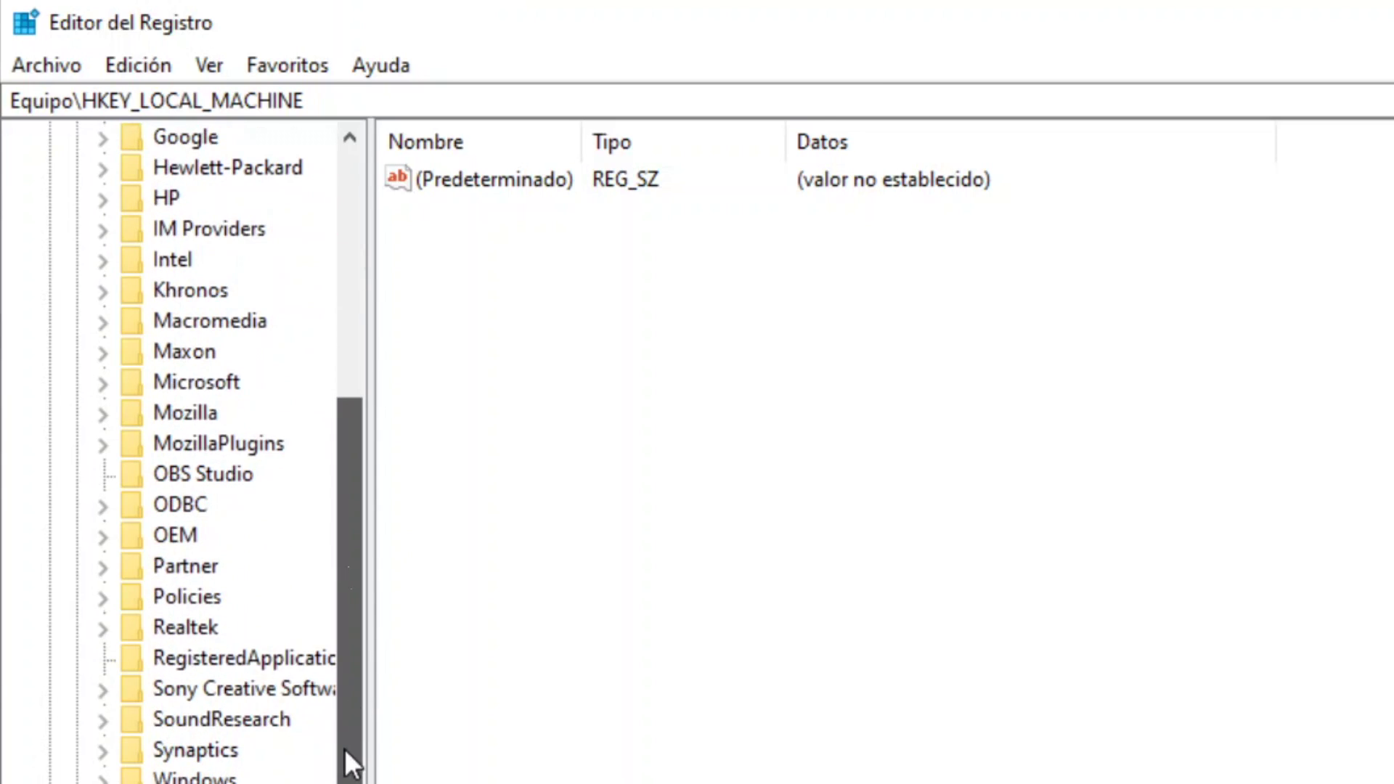
{"action": "left_click", "coordinate": [103, 598]}
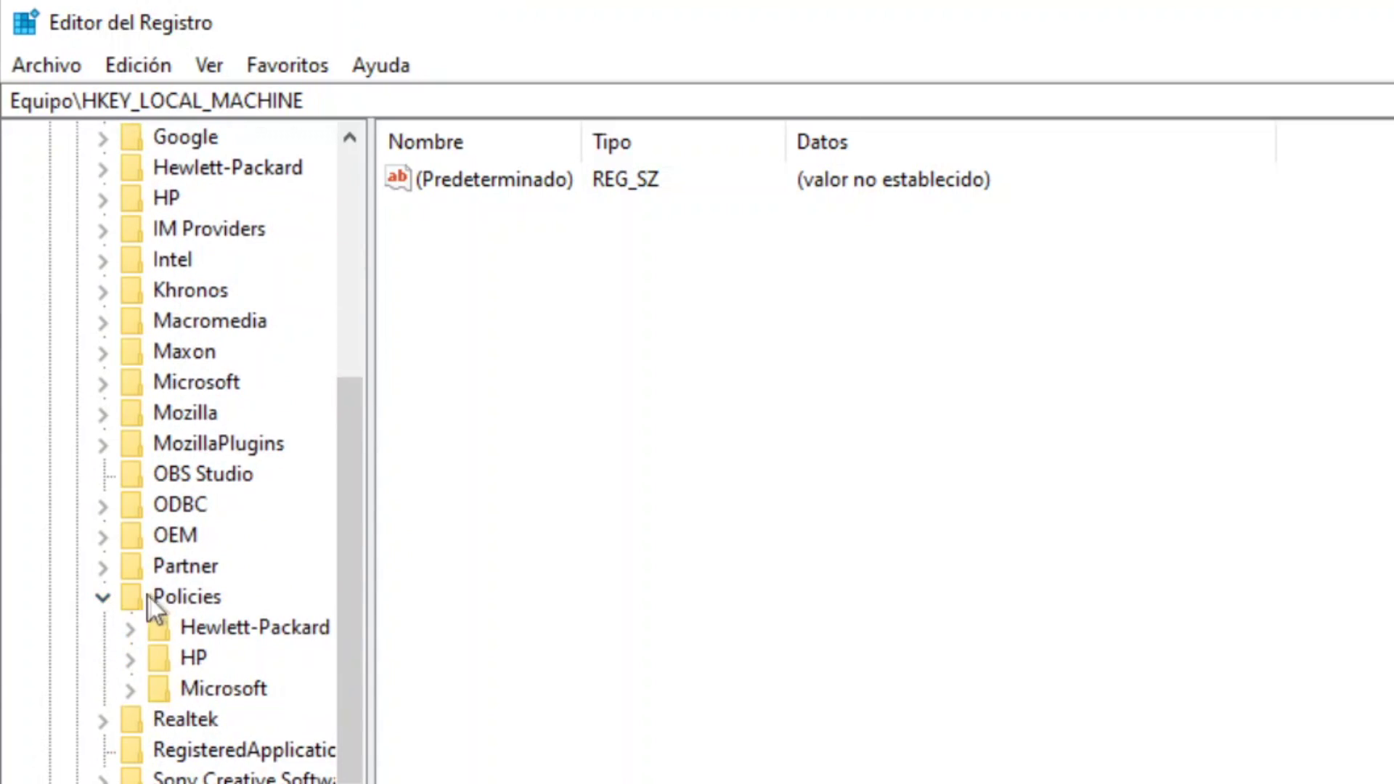
{"action": "left_click", "coordinate": [129, 690]}
{"action": "left_click_drag", "start_coordinate": [349, 643], "coordinate": [356, 773]}
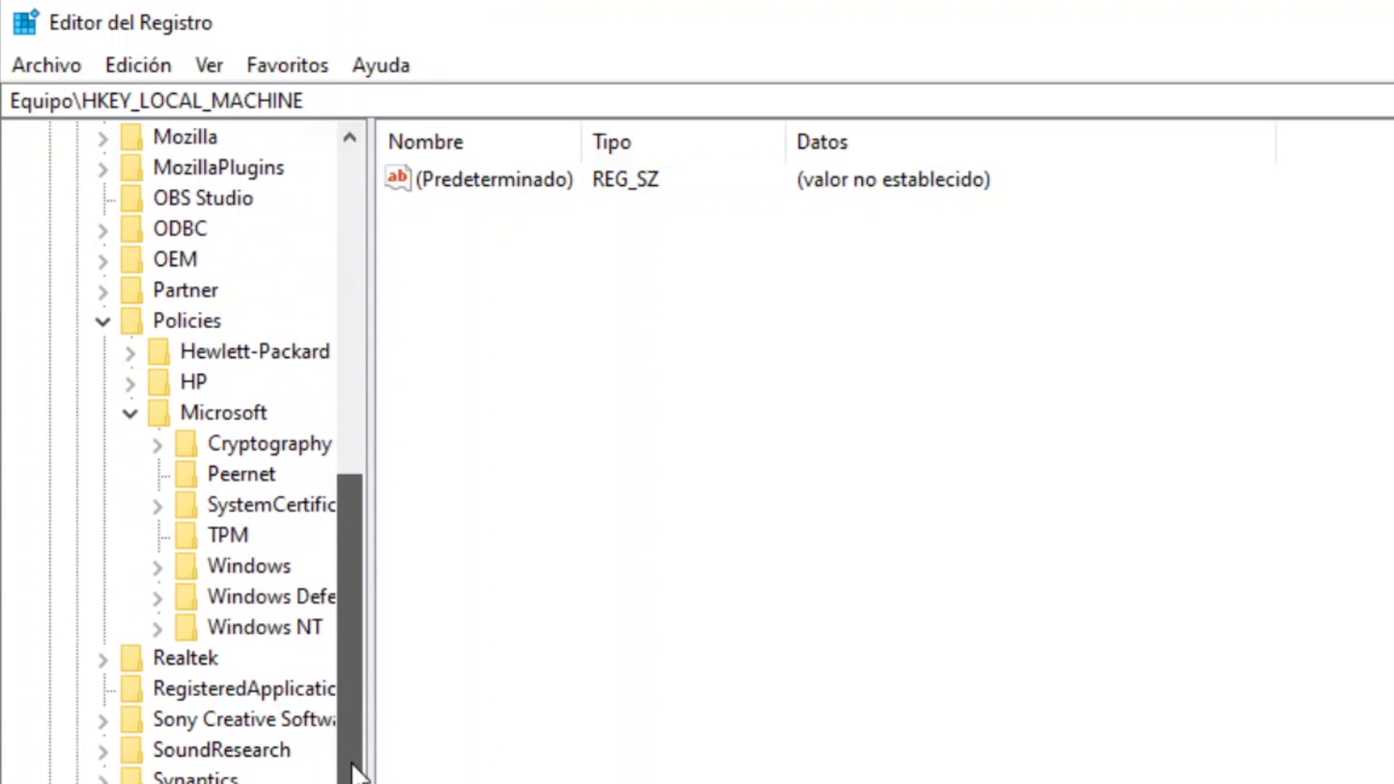
{"action": "left_click", "coordinate": [247, 597]}
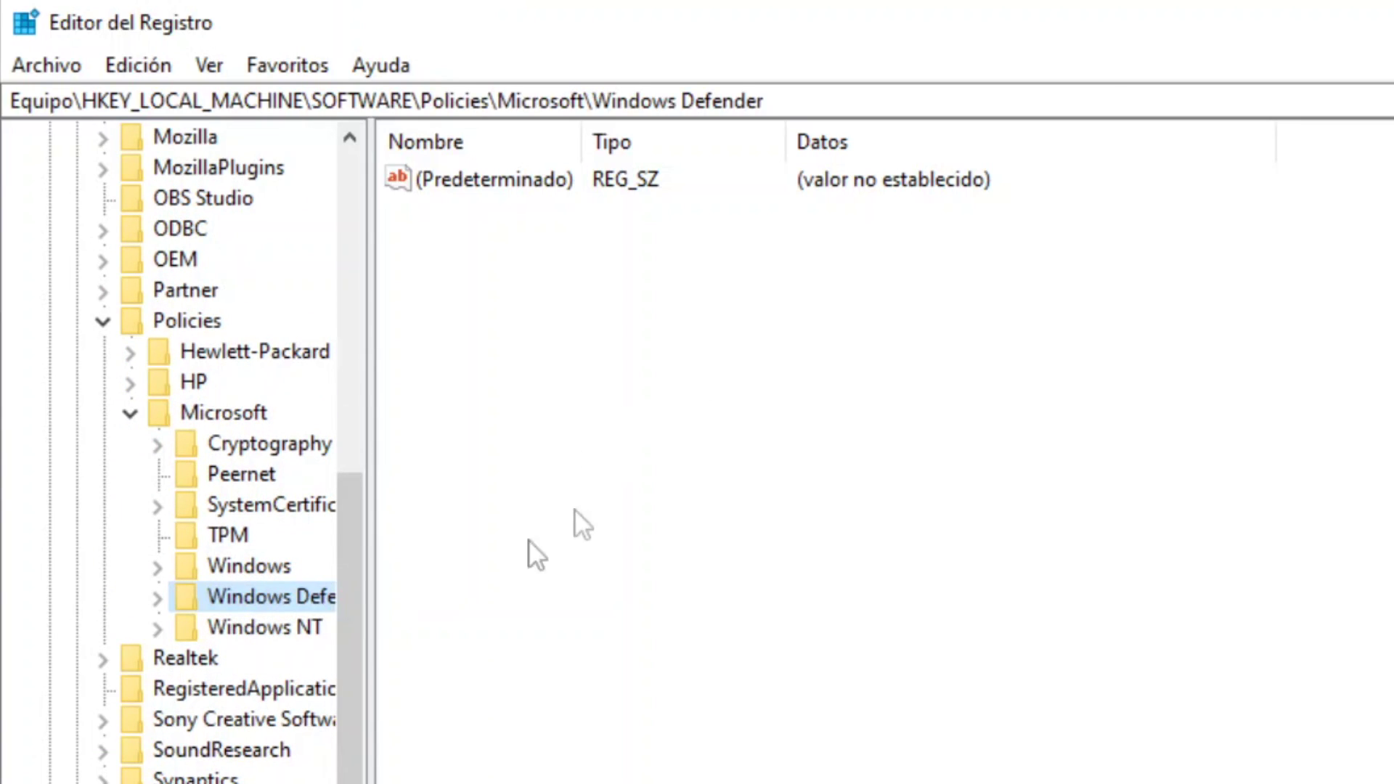
Step: Widen the key tree to show full names and create a new DWORD (32-bit) value in the Windows Defender key
{"action": "left_click_drag", "start_coordinate": [369, 577], "coordinate": [509, 579]}
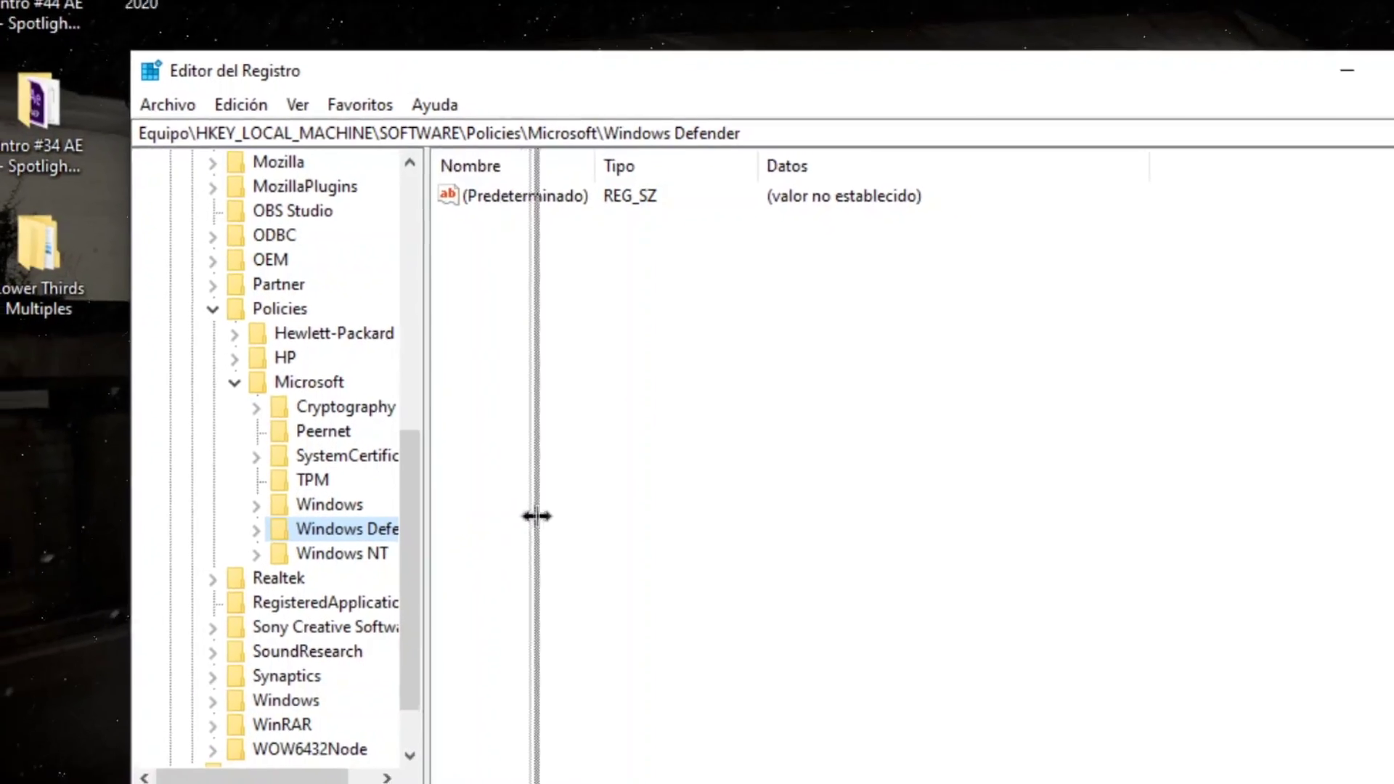
{"action": "left_click_drag", "start_coordinate": [537, 516], "coordinate": [538, 516]}
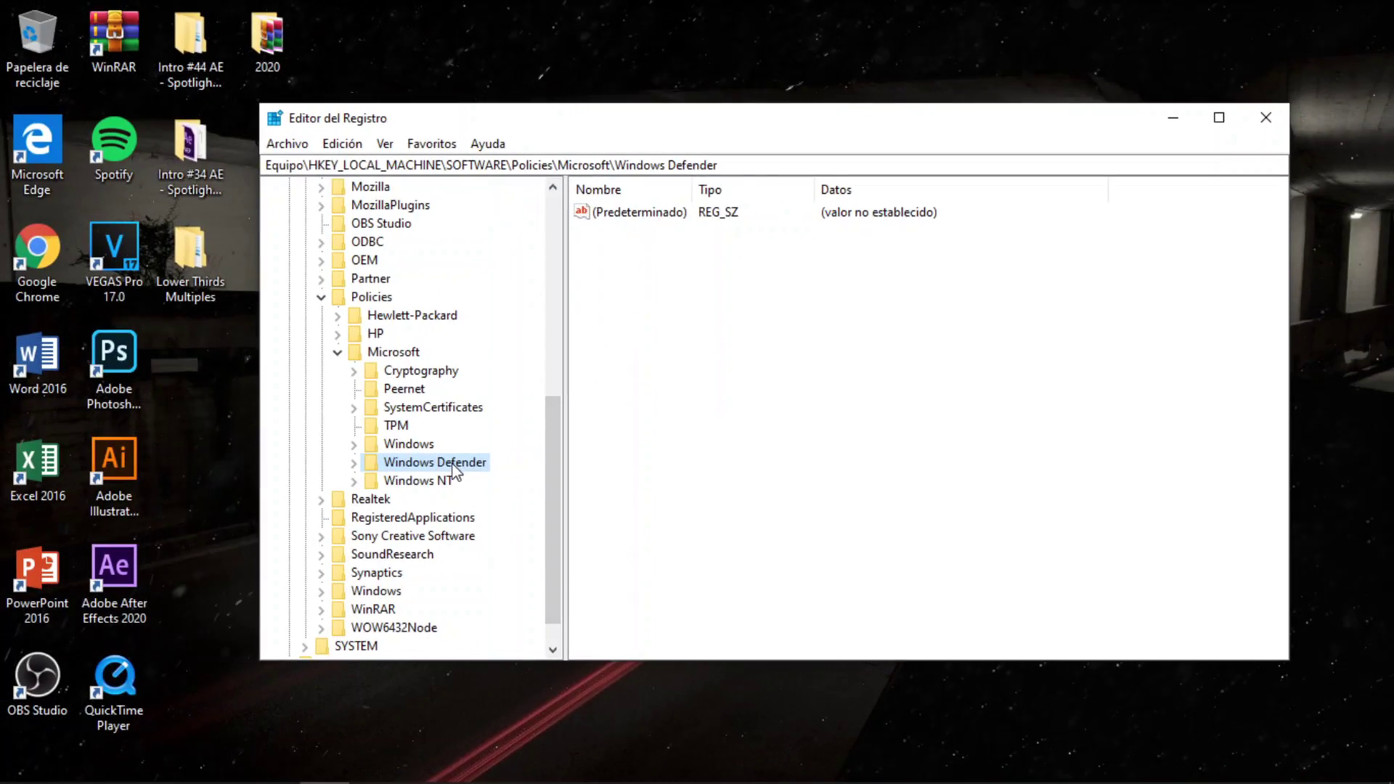
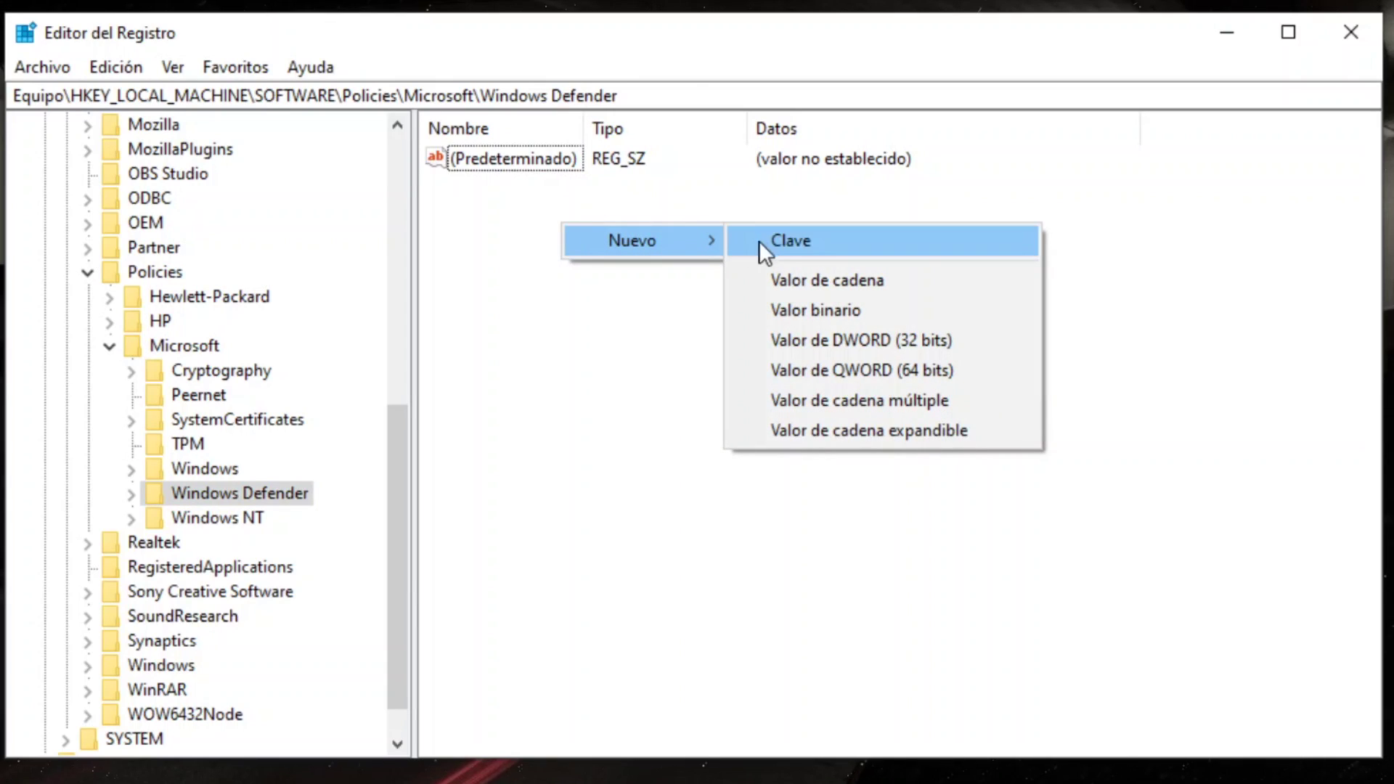
{"action": "left_click", "coordinate": [916, 344]}
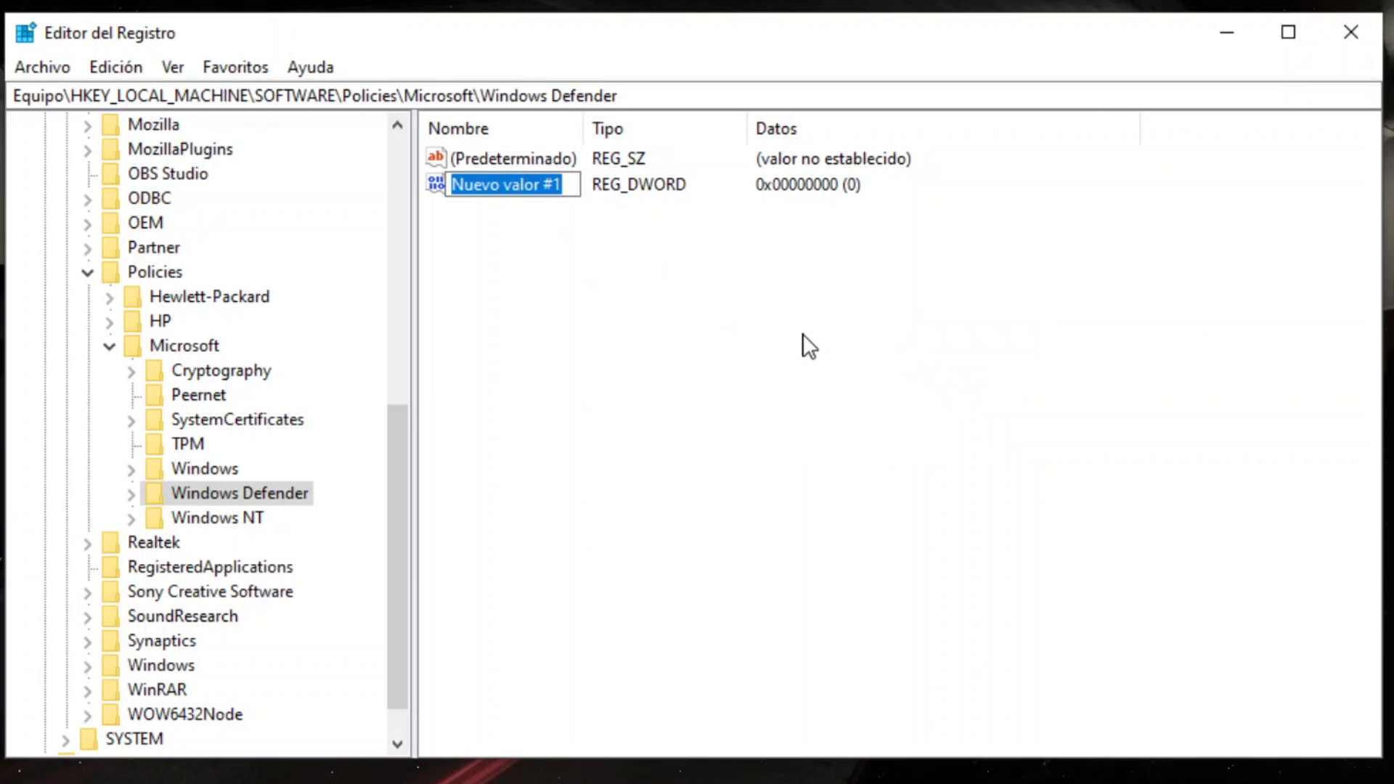
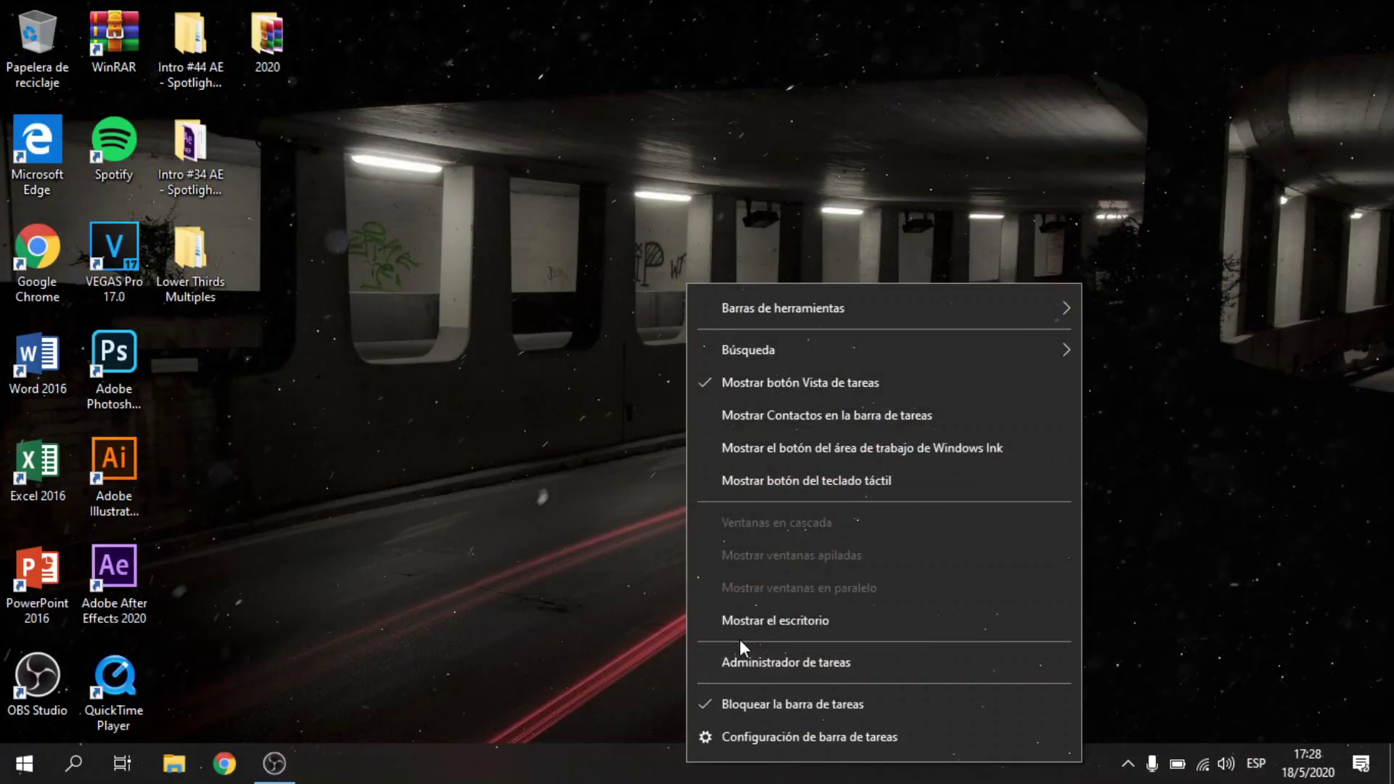
Step: Check the running processes in Task Manager for Antimalware Service Executable and close it
{"action": "left_click", "coordinate": [742, 655]}
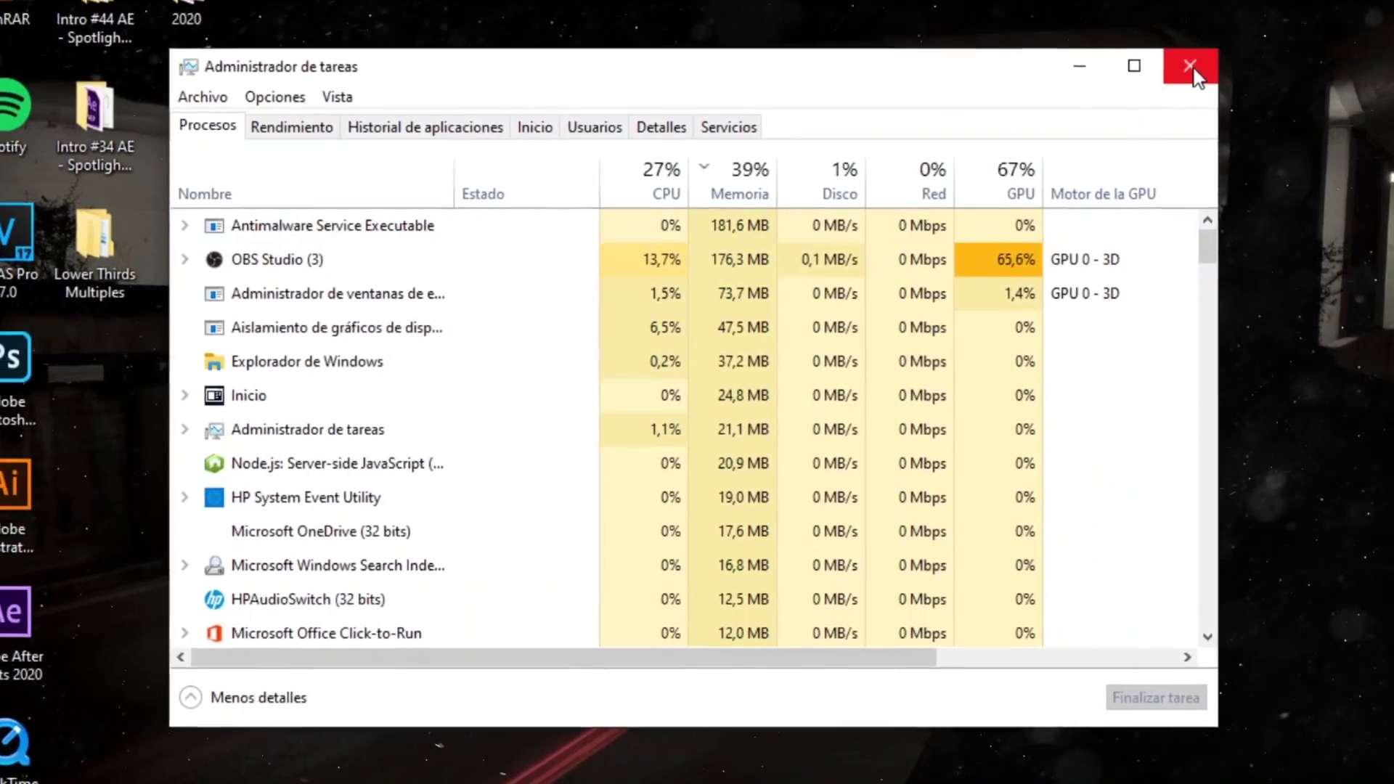
{"action": "left_click", "coordinate": [1235, 45]}
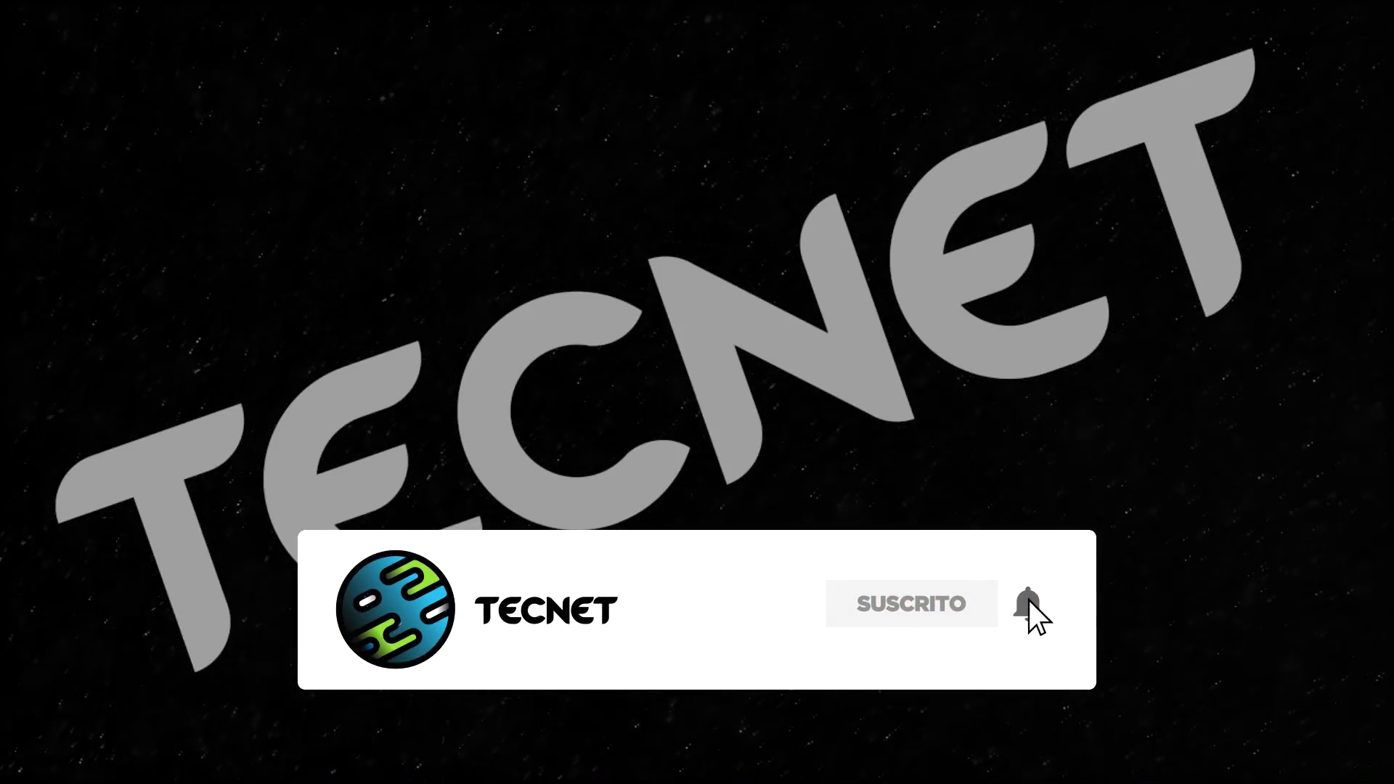
{"action": "left_click_drag", "start_coordinate": [466, 146], "coordinate": [849, 700]}
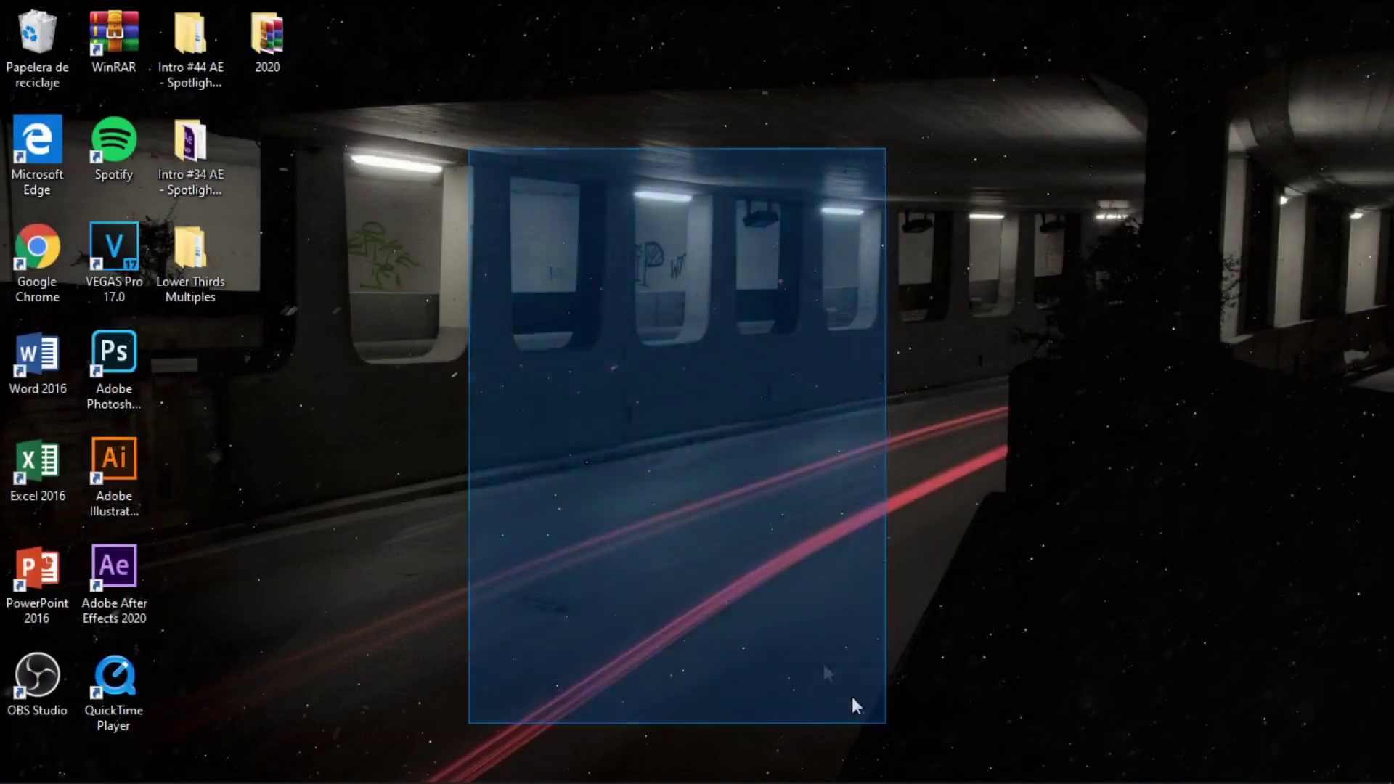
{"action": "right_click", "coordinate": [662, 439]}
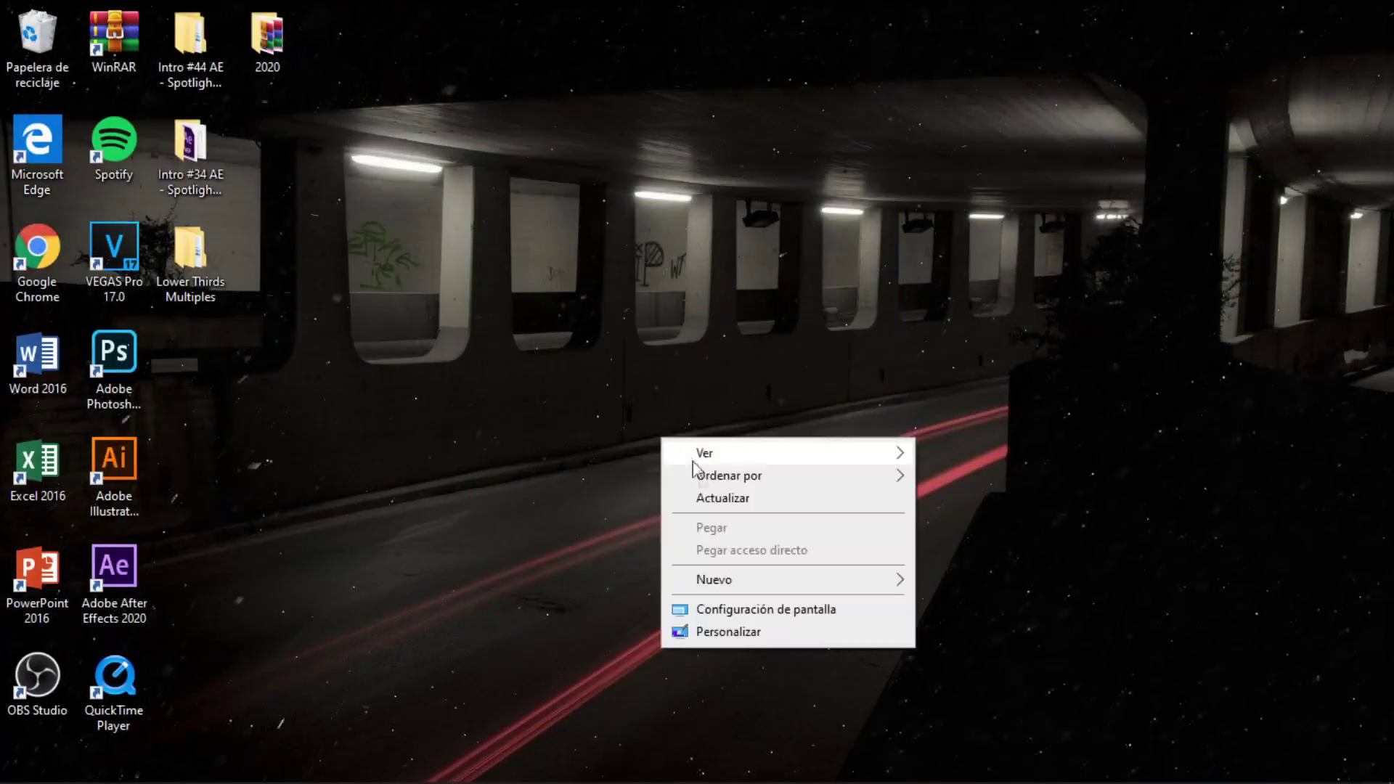
{"action": "left_click", "coordinate": [723, 498]}
Step: Reopen Task Manager, look through the whole process list for Antimalware Service Executable, and close it
{"action": "right_click", "coordinate": [383, 776]}
{"action": "left_click", "coordinate": [434, 660]}
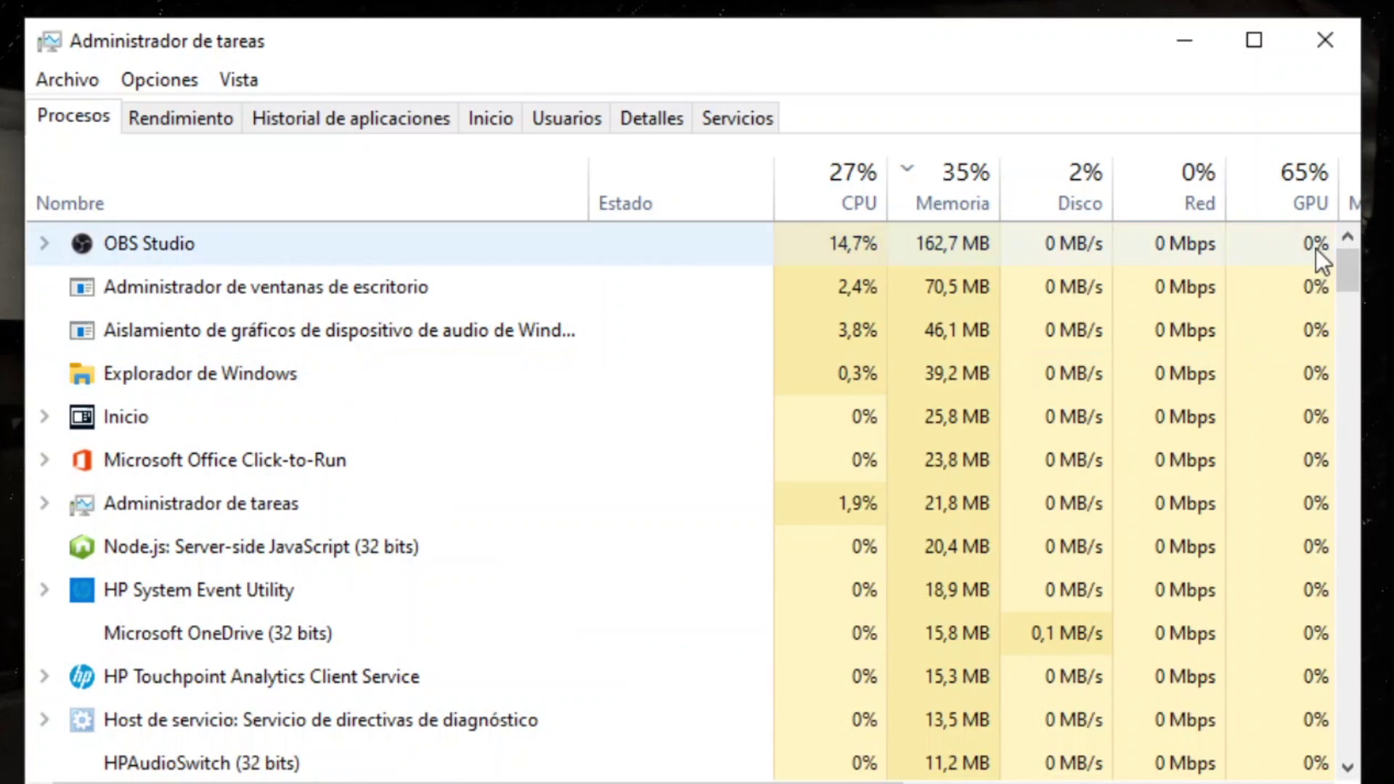
{"action": "left_click_drag", "start_coordinate": [1344, 272], "coordinate": [1266, 759]}
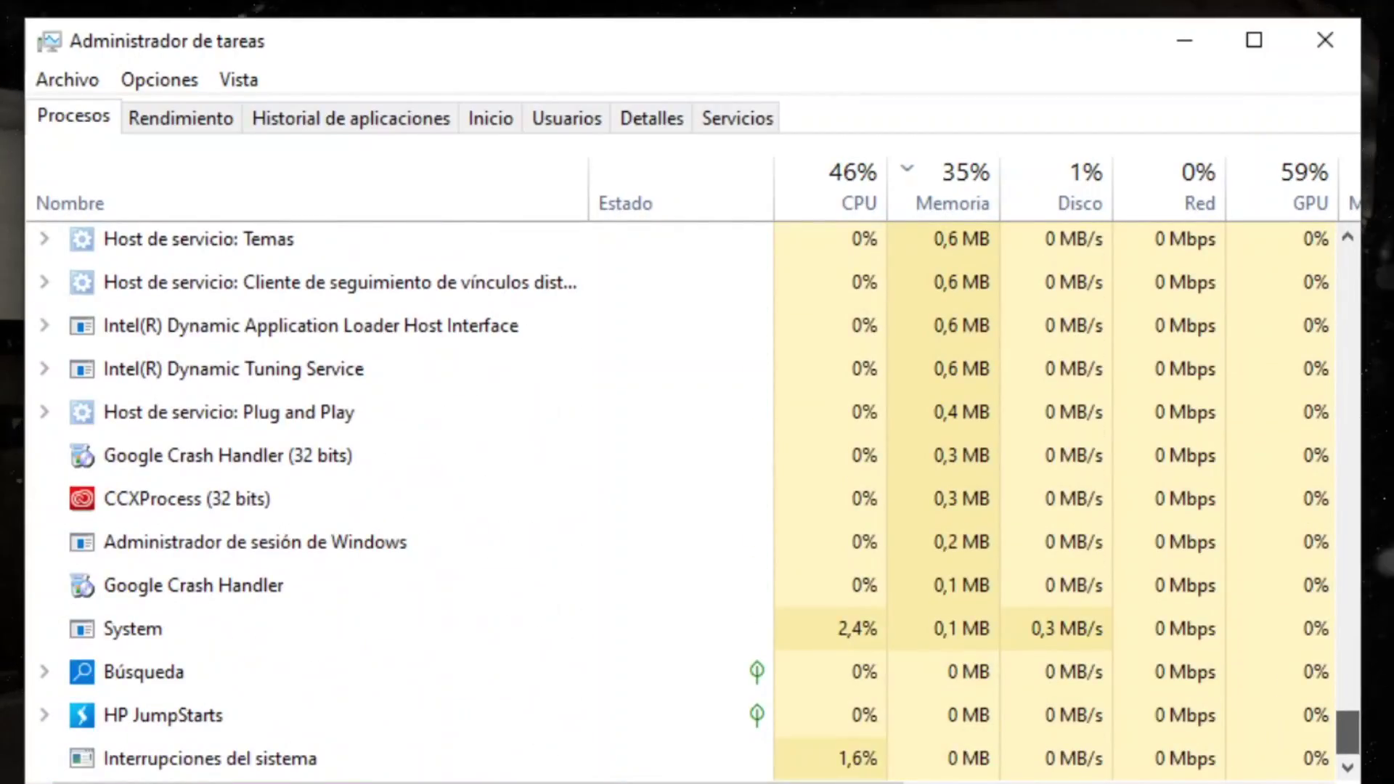
{"action": "left_click_drag", "start_coordinate": [1266, 759], "coordinate": [1292, 227]}
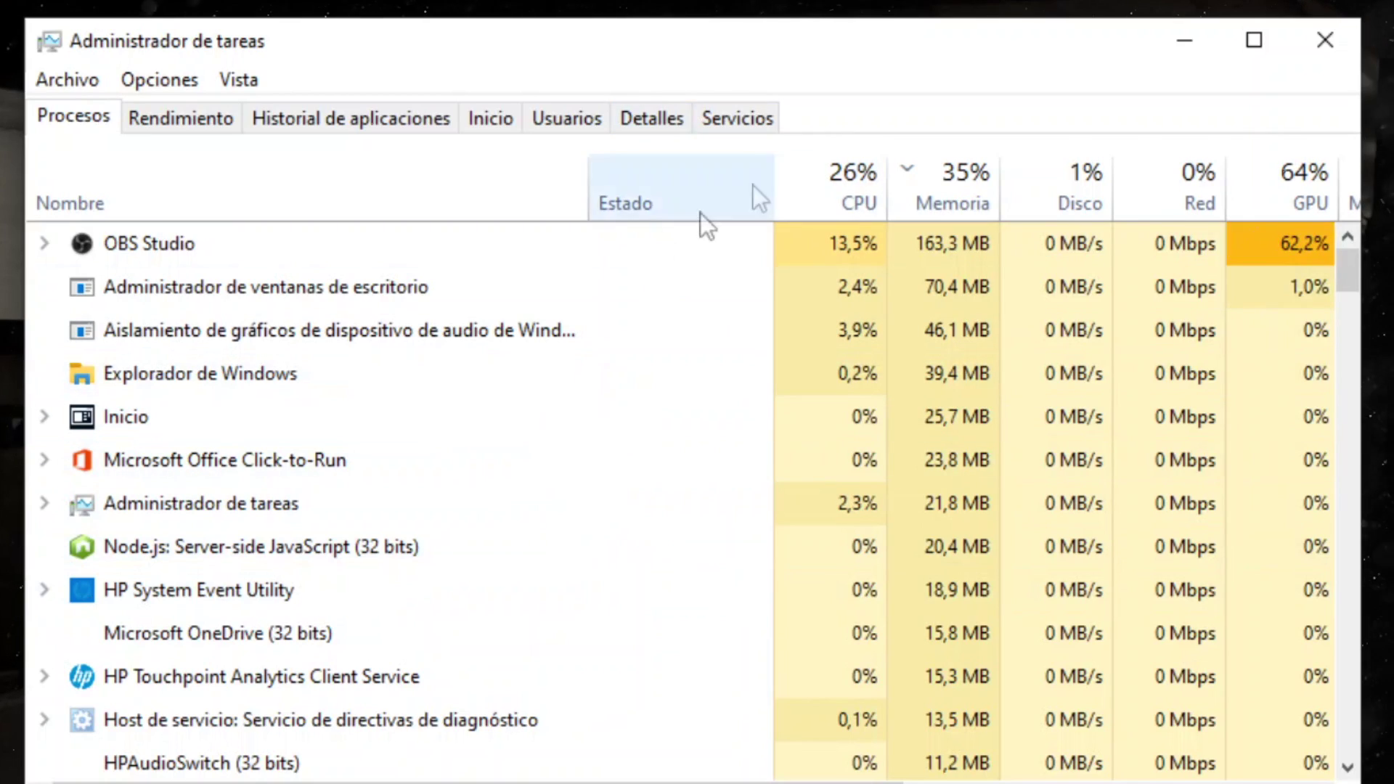
{"action": "left_click", "coordinate": [1320, 44]}
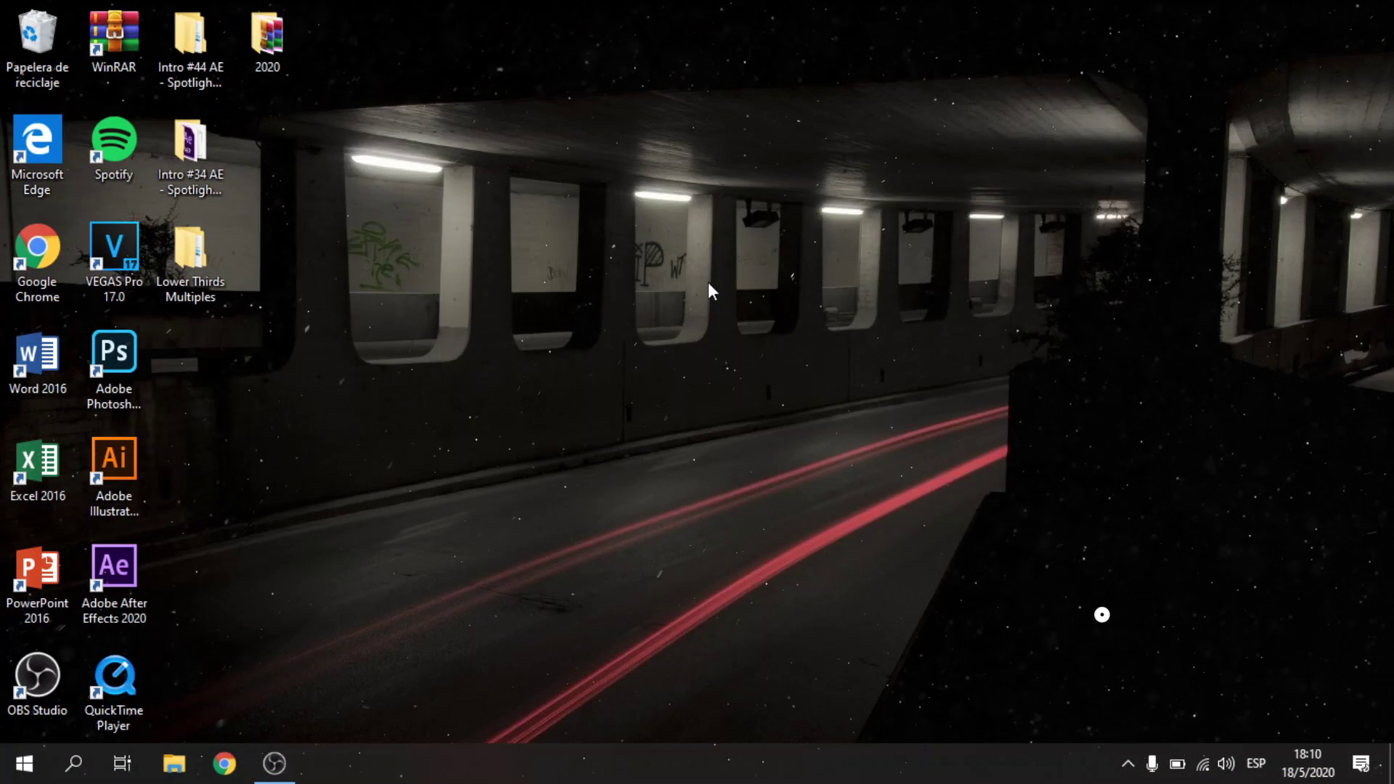
{"action": "right_click", "coordinate": [708, 289]}
{"action": "left_click", "coordinate": [753, 347]}
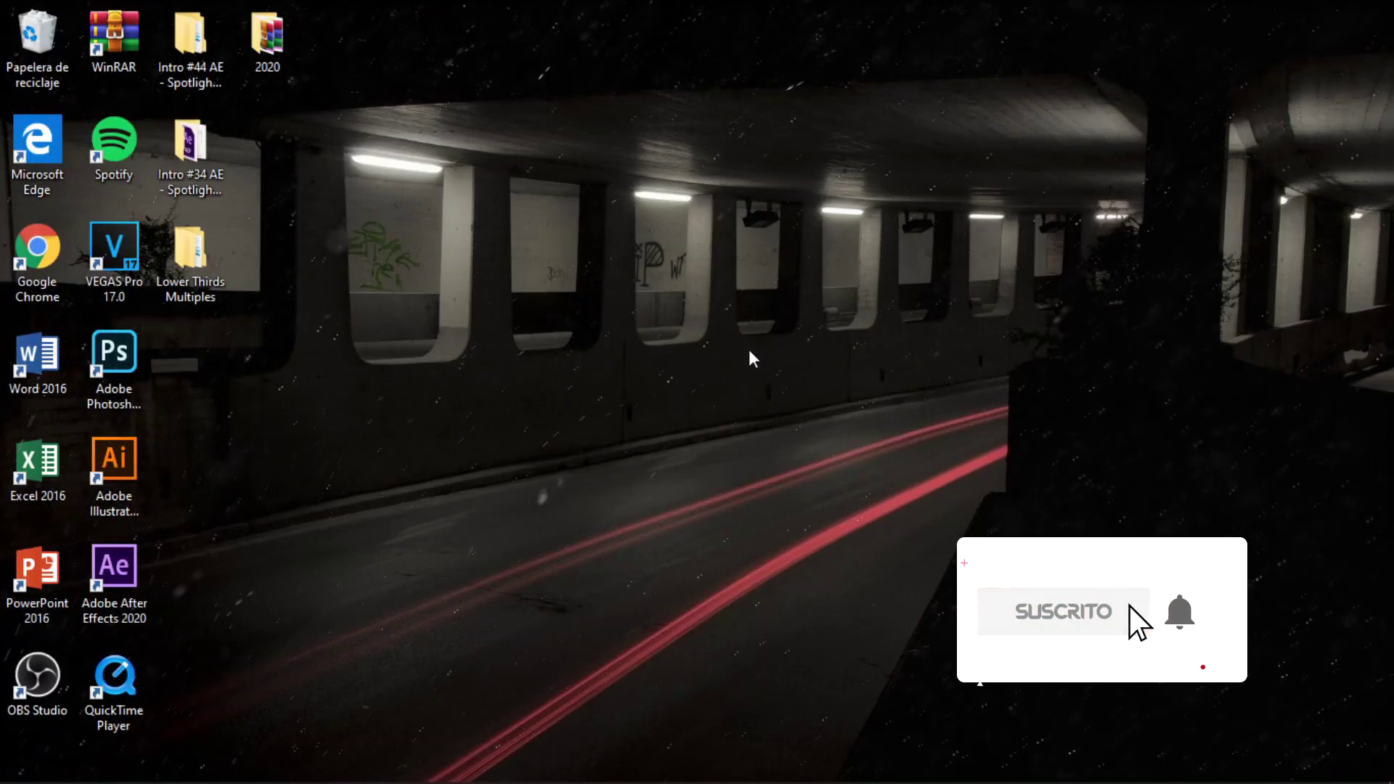
{"action": "left_click_drag", "start_coordinate": [341, 182], "coordinate": [722, 508]}
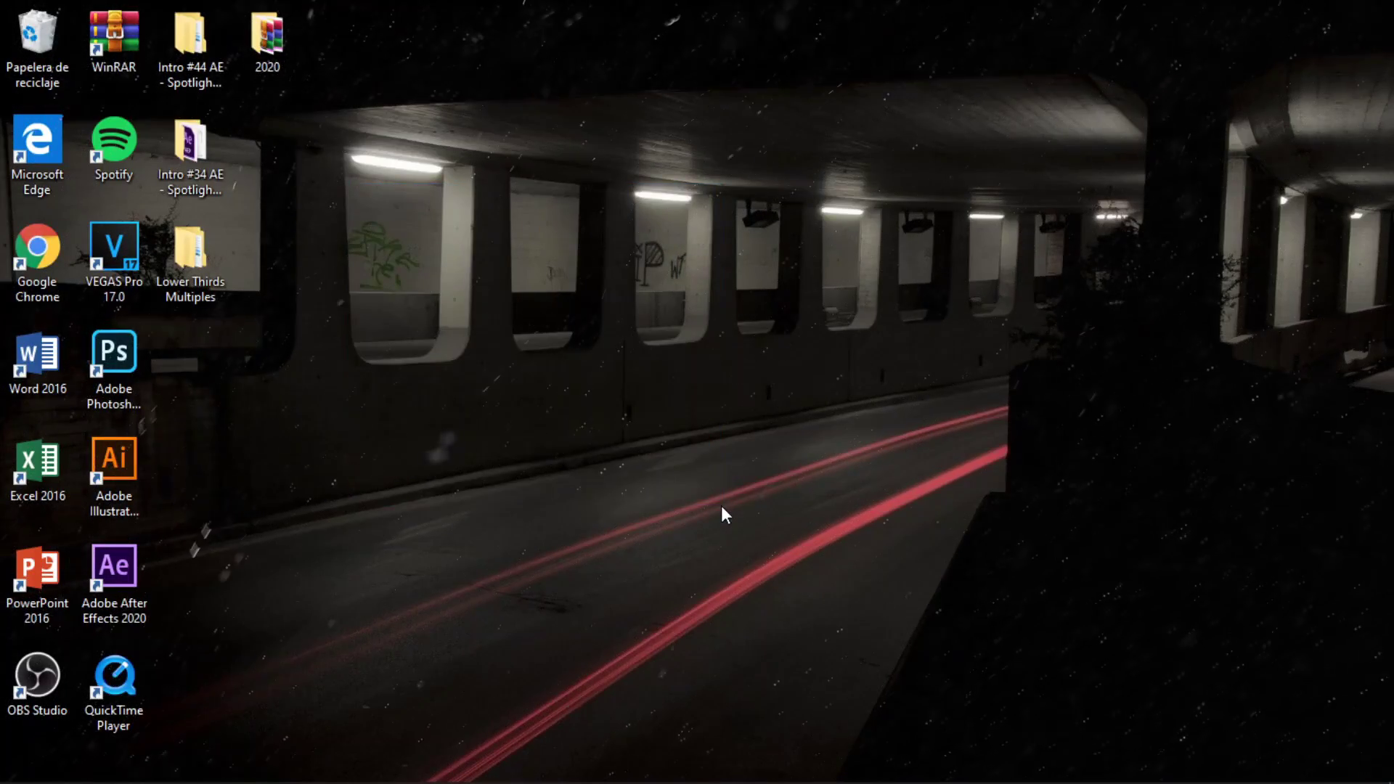